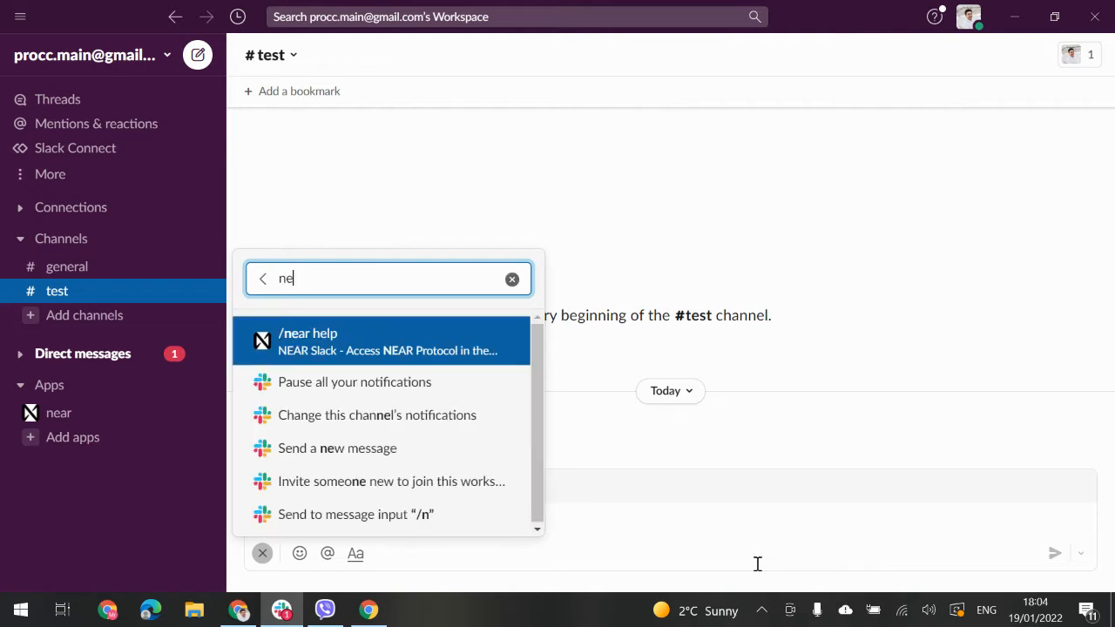
Step: Send /near help in #test so the bot lists its commands with a picker
{"action": "key", "text": "Return"}
{"action": "type", "text": "help"}
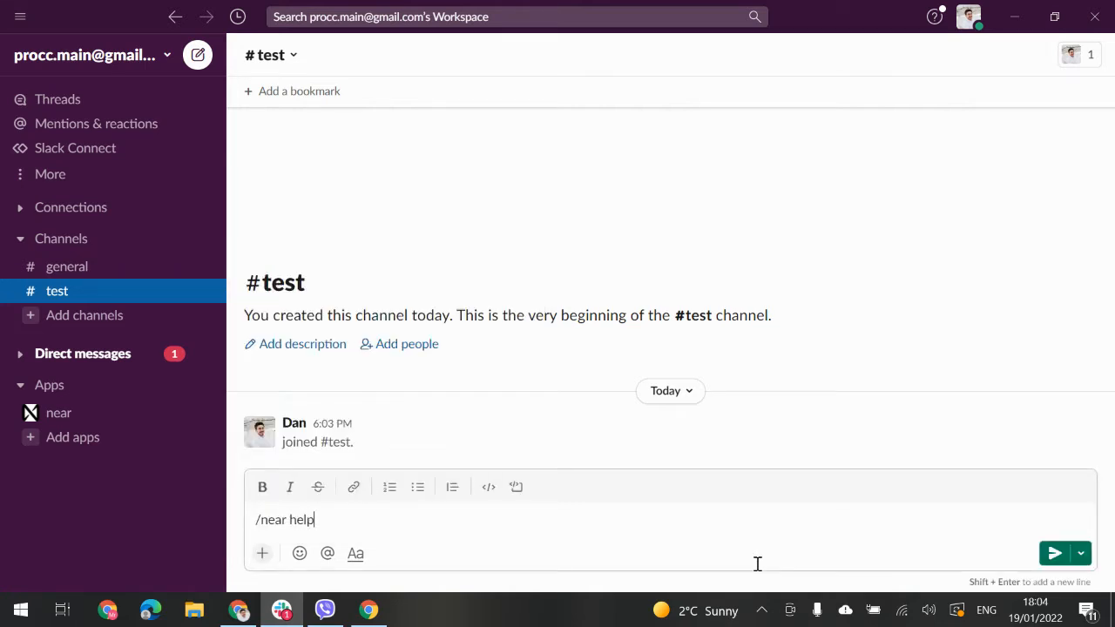
{"action": "key", "text": "Return"}
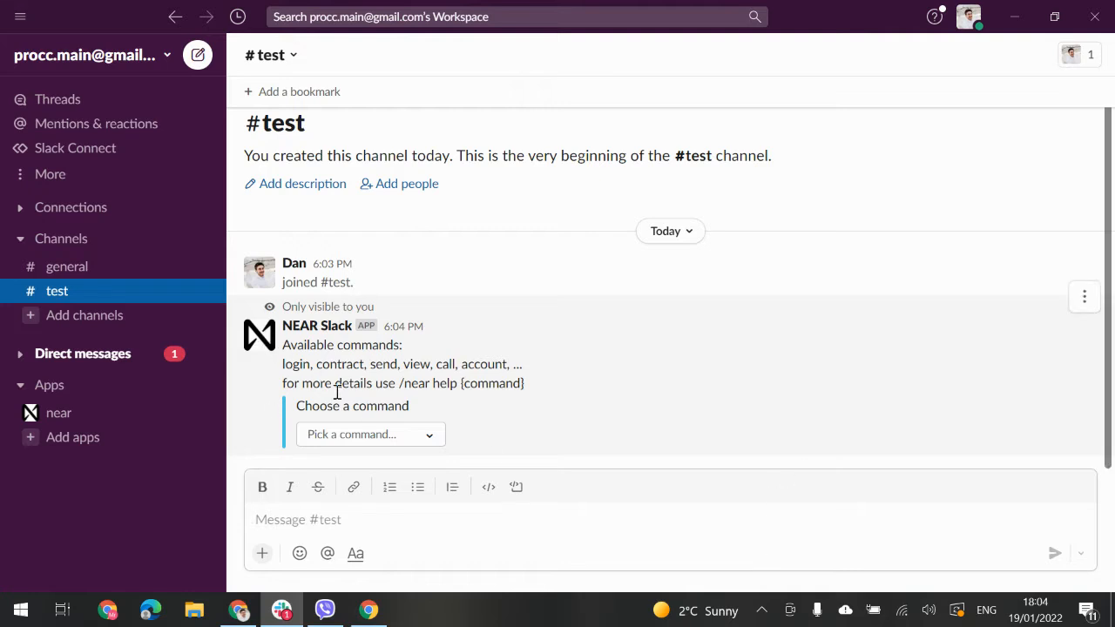
{"action": "left_click", "coordinate": [367, 443]}
{"action": "left_click", "coordinate": [414, 220]}
{"action": "left_click_drag", "start_coordinate": [415, 225], "coordinate": [418, 431]}
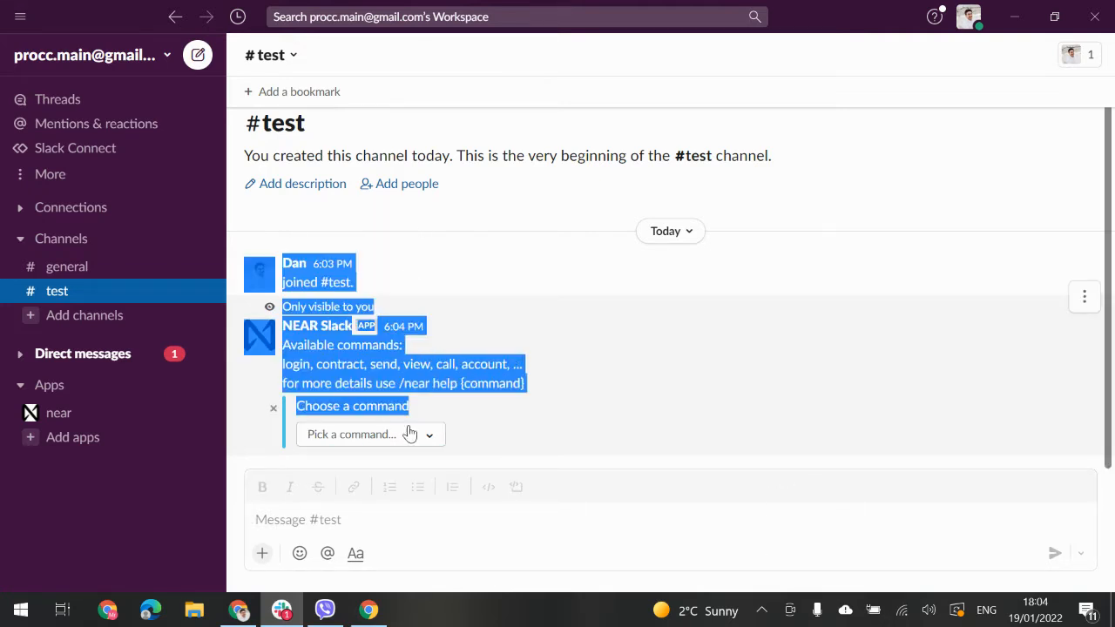
{"action": "left_click", "coordinate": [413, 438]}
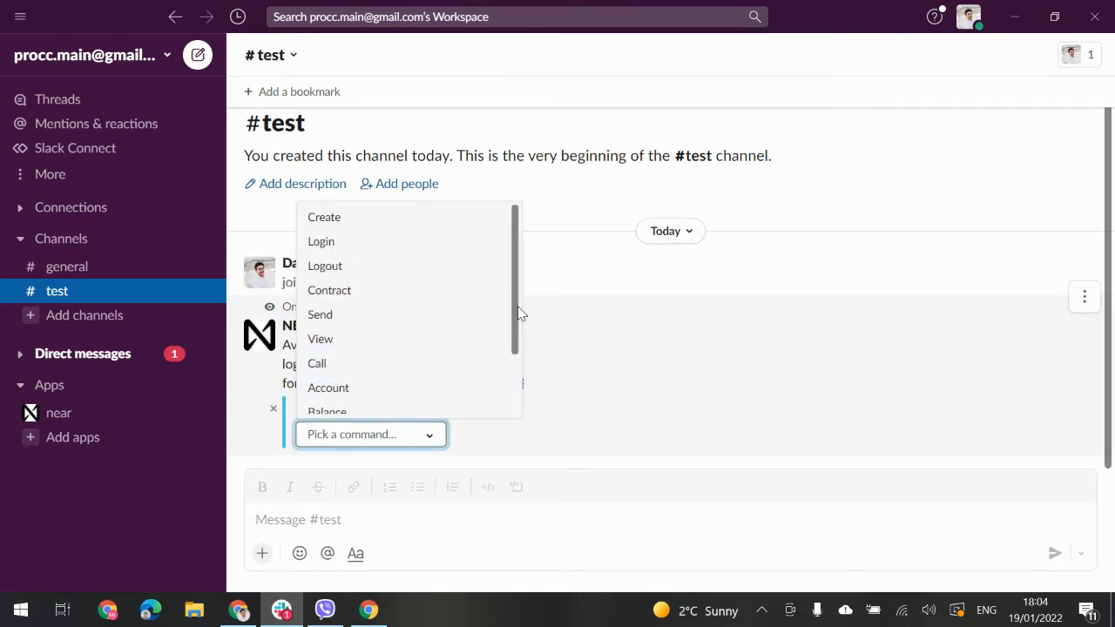
{"action": "scroll", "coordinate": [516, 322], "scroll_direction": "down", "scroll_amount": 1}
{"action": "scroll", "coordinate": [516, 322], "scroll_direction": "down", "scroll_amount": 1}
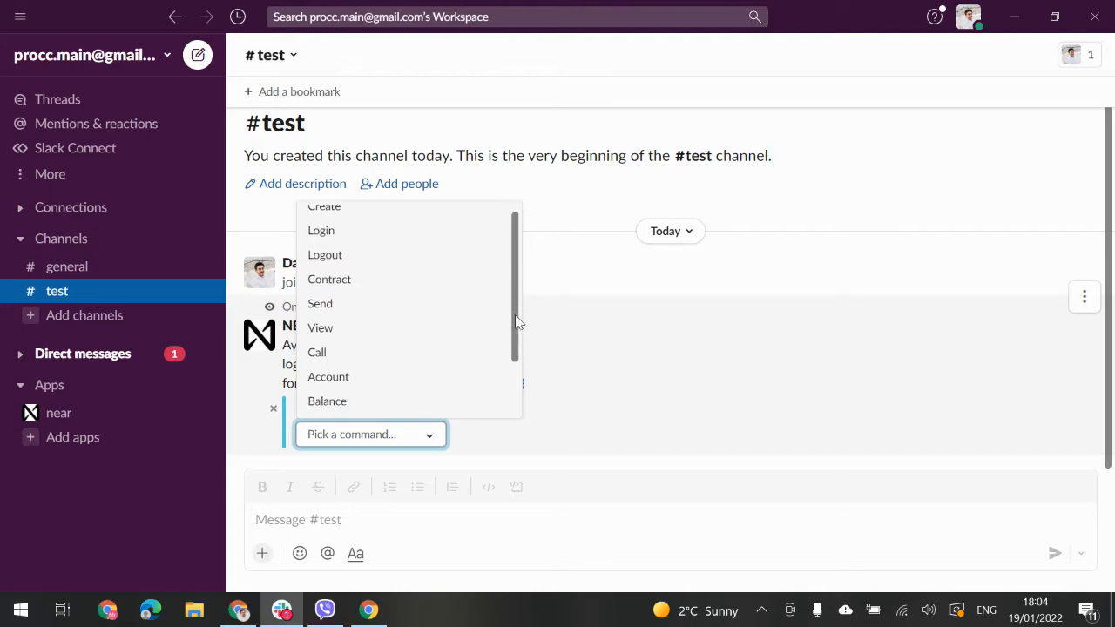
{"action": "left_click_drag", "start_coordinate": [516, 323], "coordinate": [514, 350]}
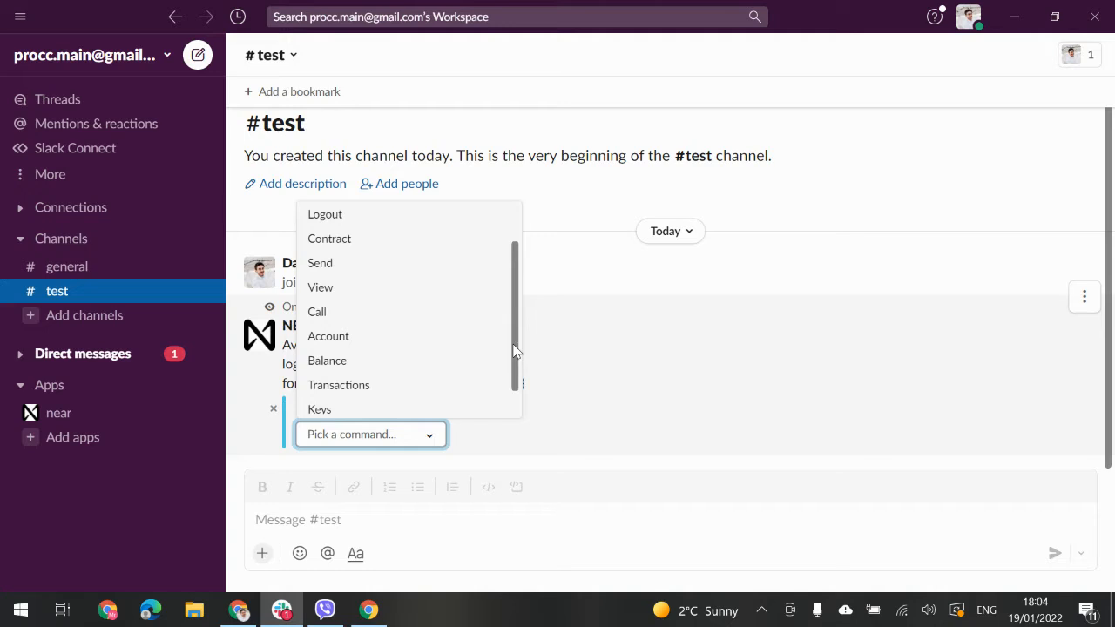
{"action": "left_click_drag", "start_coordinate": [514, 350], "coordinate": [514, 385]}
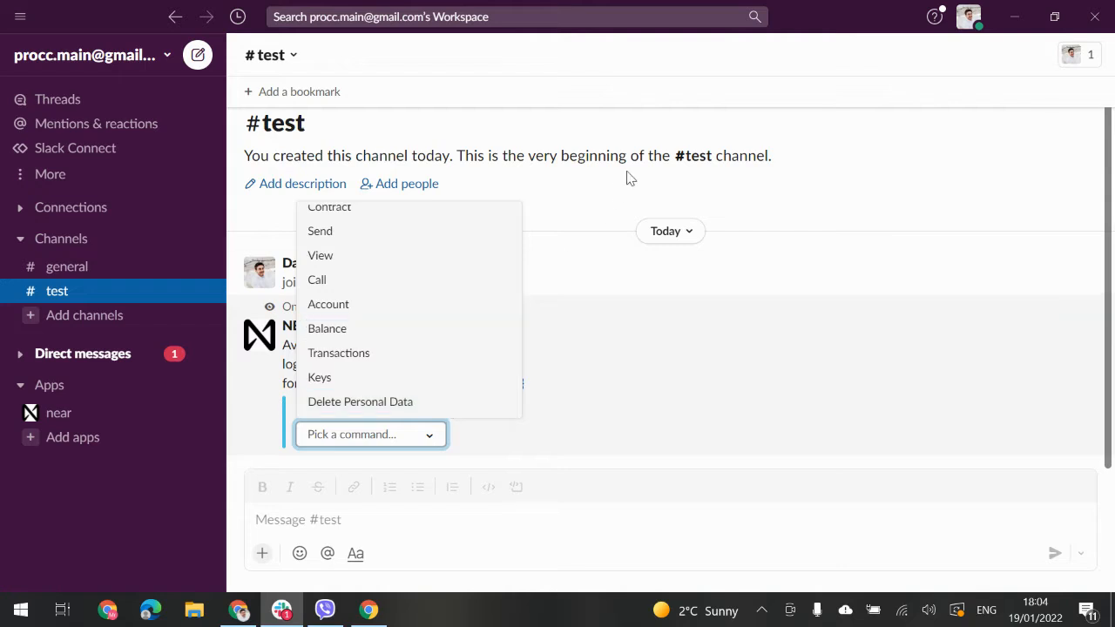
{"action": "left_click", "coordinate": [610, 189]}
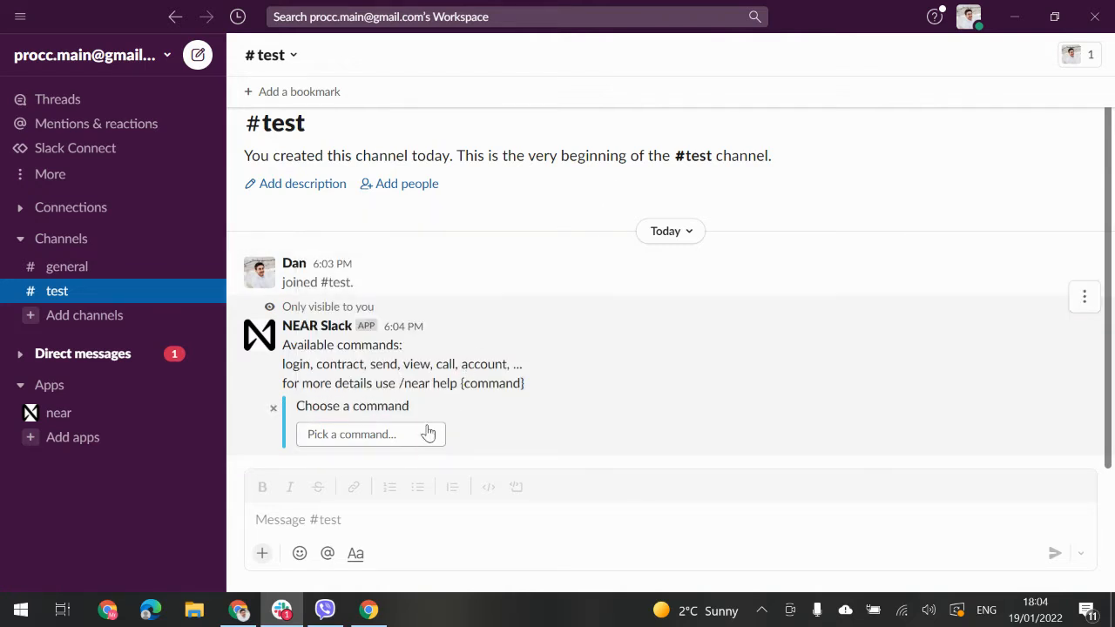
Step: Send /near login and choose the NEAR Testnet wallet option to connect an account
{"action": "left_click", "coordinate": [319, 520]}
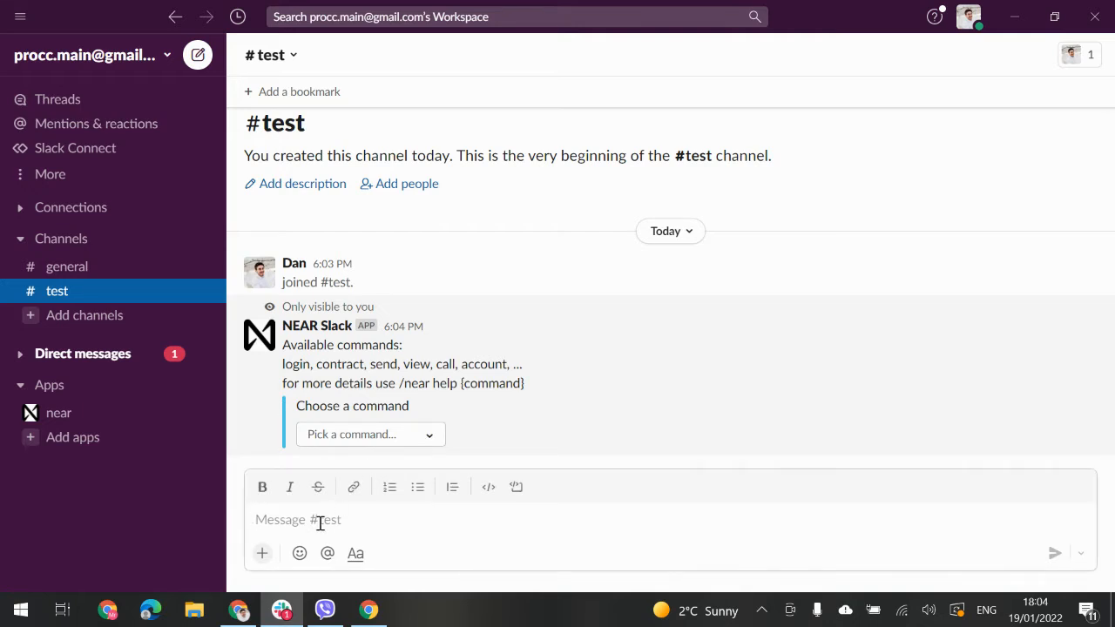
{"action": "type", "text": "/near logi"}
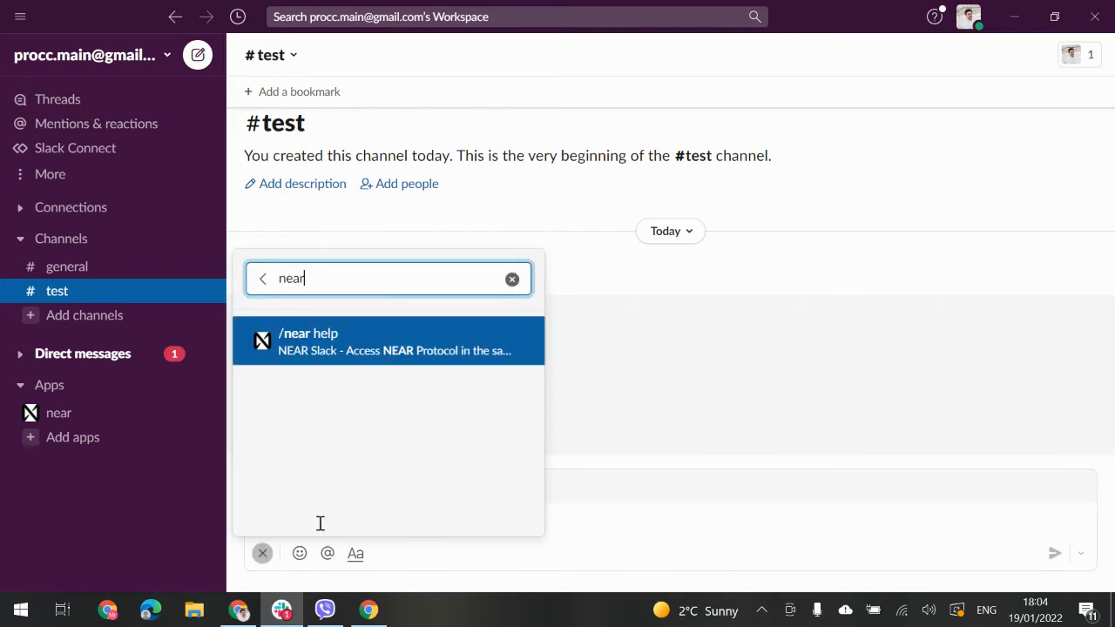
{"action": "type", "text": "n"}
{"action": "key", "text": "Return"}
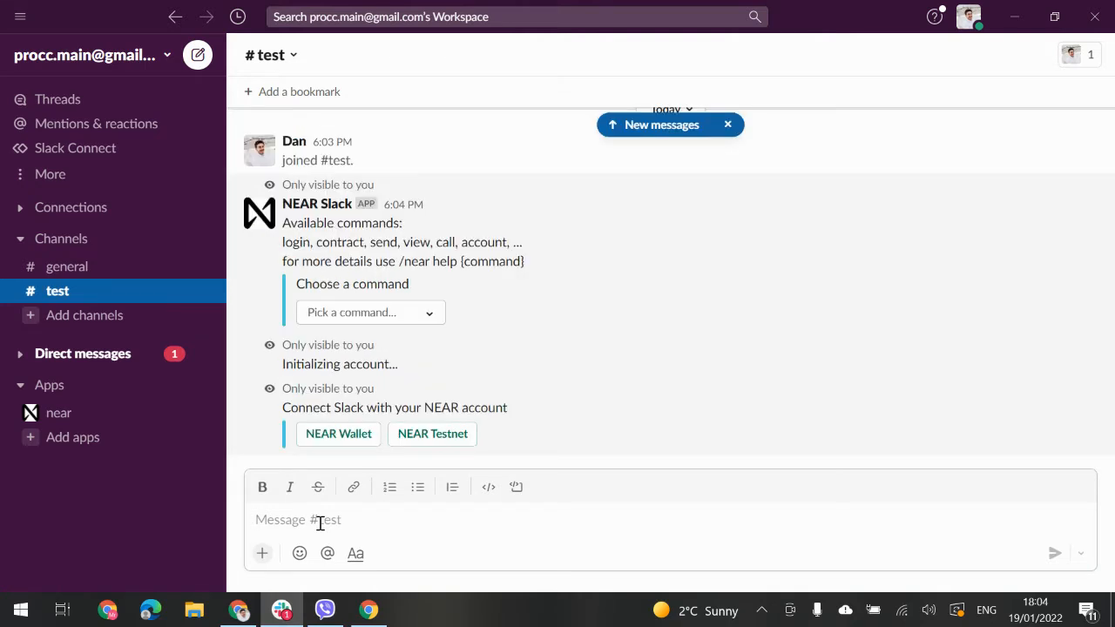
{"action": "left_click", "coordinate": [439, 435]}
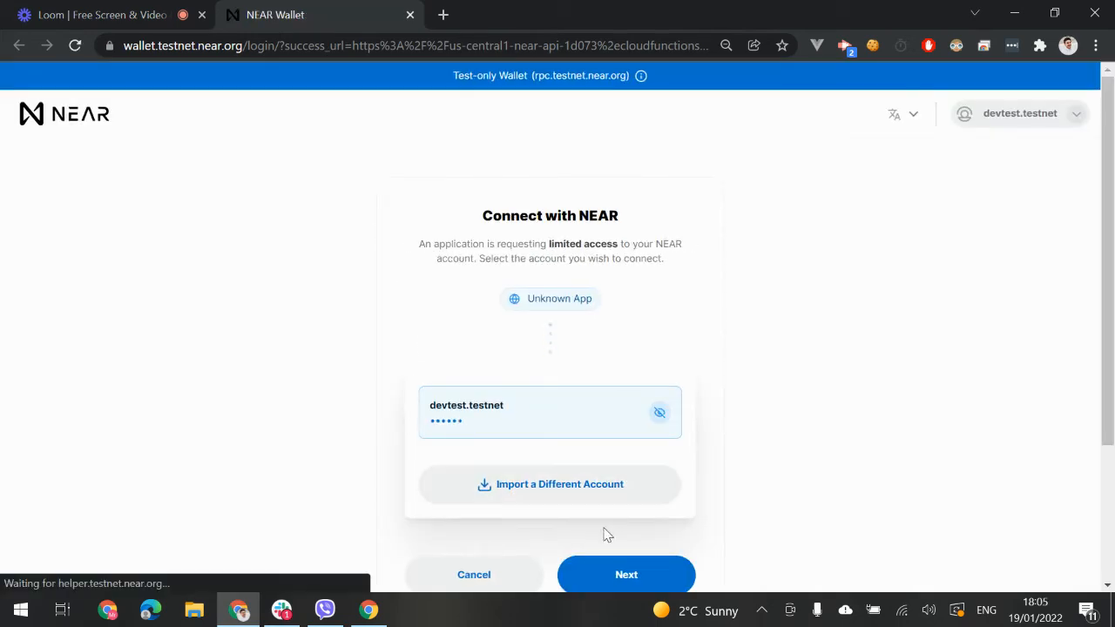
Step: Continue with the testnet account and approve its connection to the app in NEAR Wallet
{"action": "left_click", "coordinate": [619, 575]}
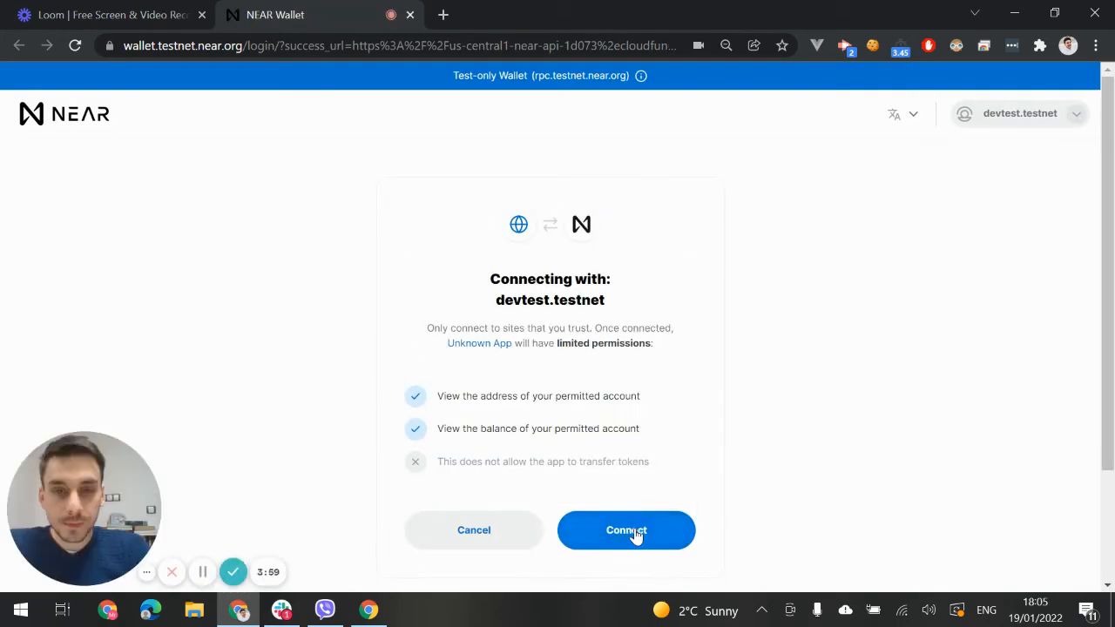
{"action": "left_click", "coordinate": [636, 533]}
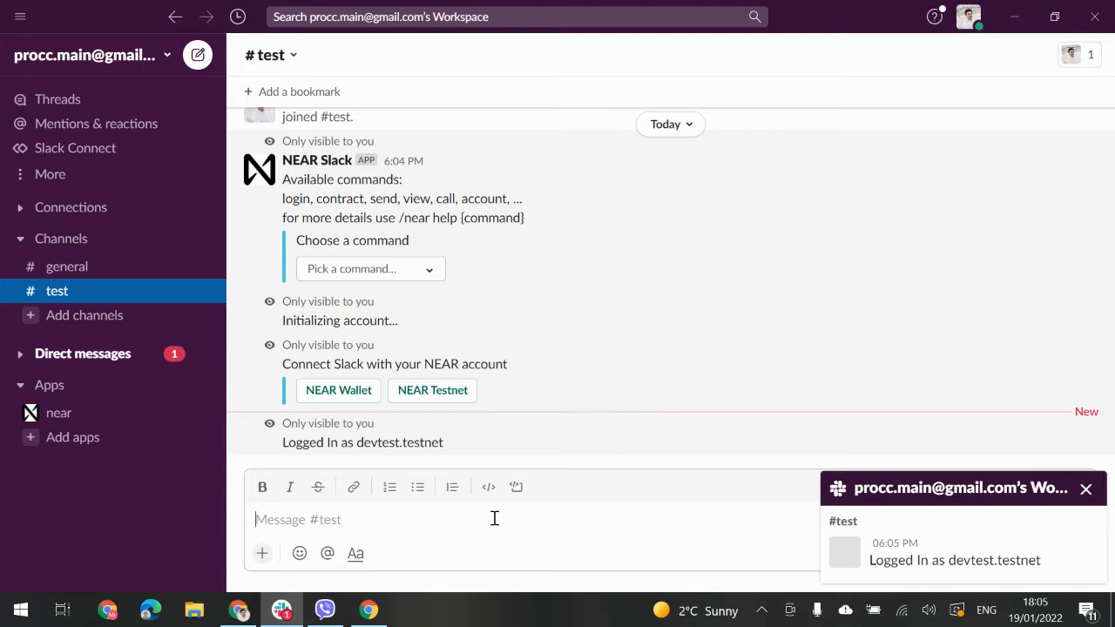
Step: Send /near balance to get the logged-in account's balance
{"action": "left_click", "coordinate": [494, 518]}
{"action": "type", "text": "/near balance"}
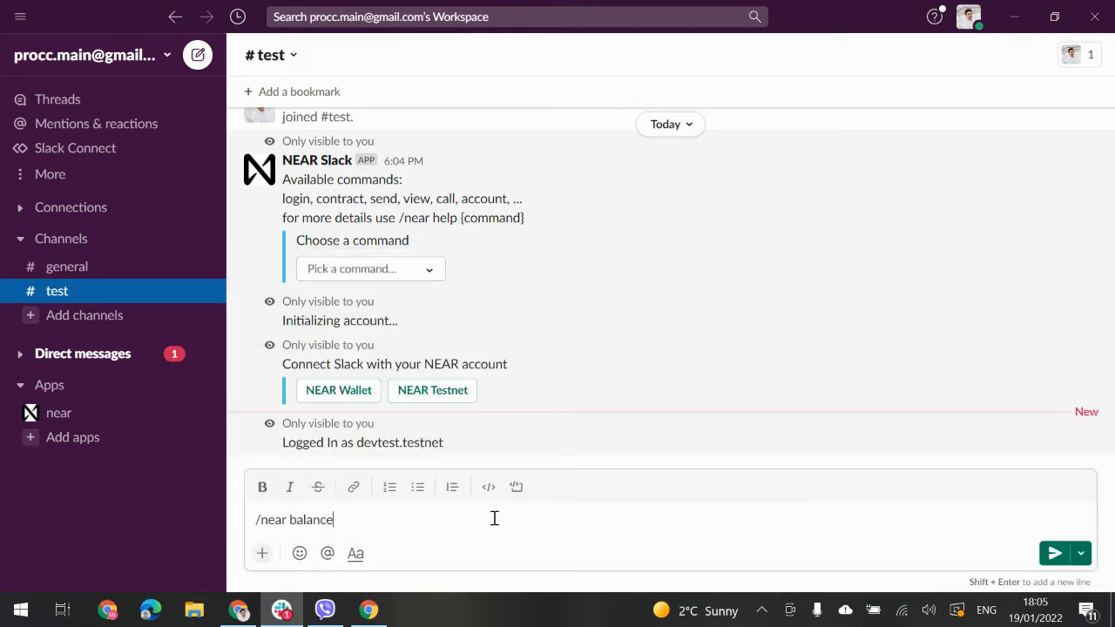
{"action": "key", "text": "Return"}
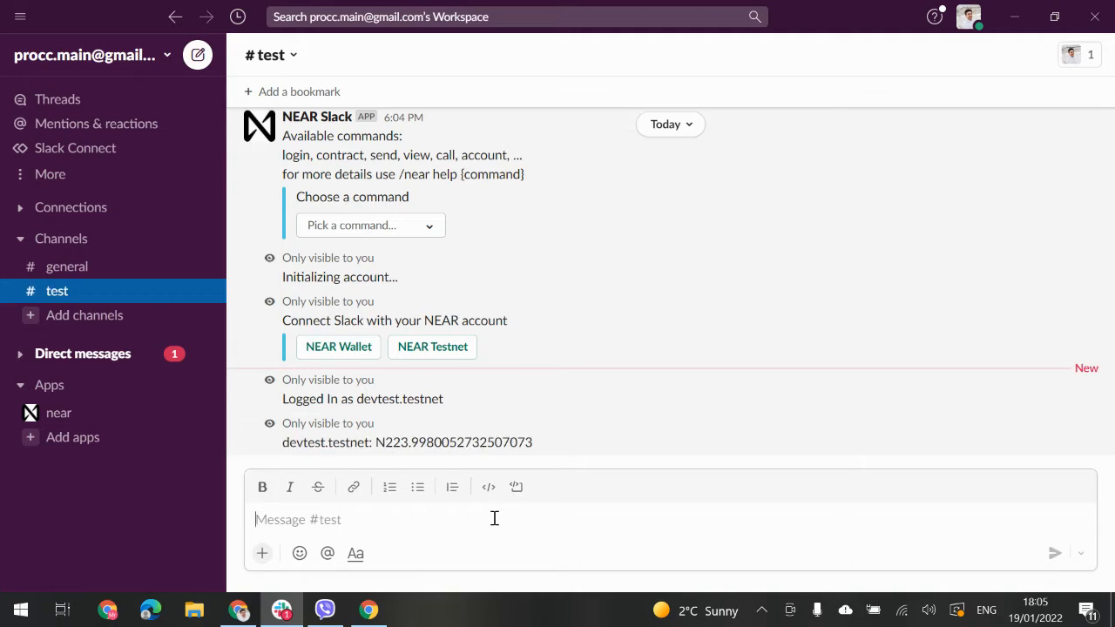
Step: Send /near balance with a second testnet account name to query its balance
{"action": "type", "text": "/near"}
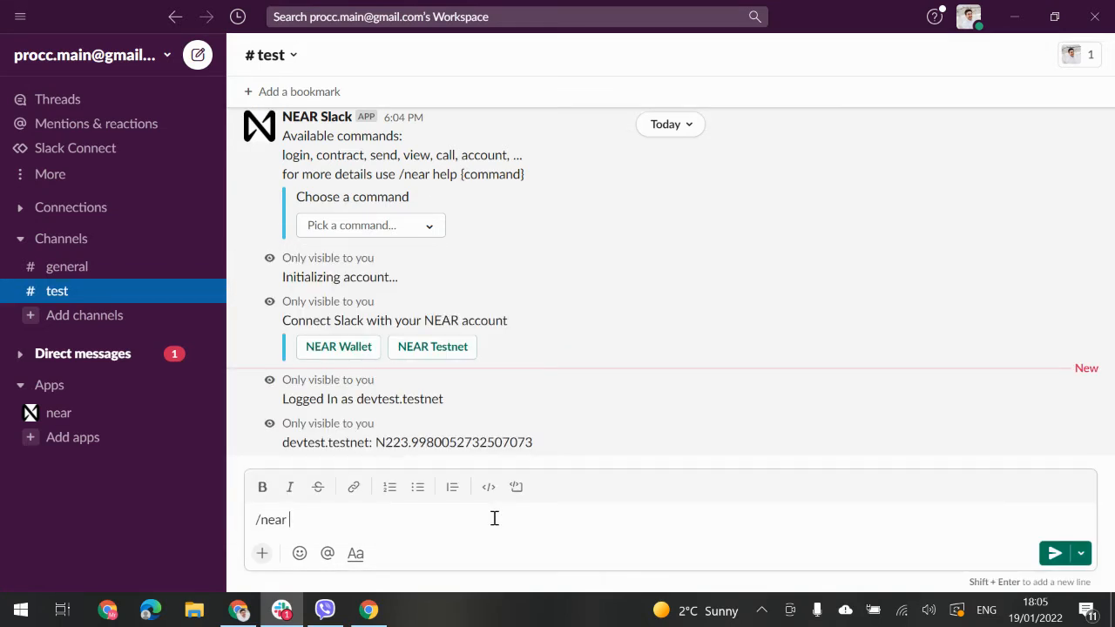
{"action": "type", "text": " balanv"}
{"action": "key", "text": "BackSpace"}
{"action": "type", "text": "ce danail.testn"}
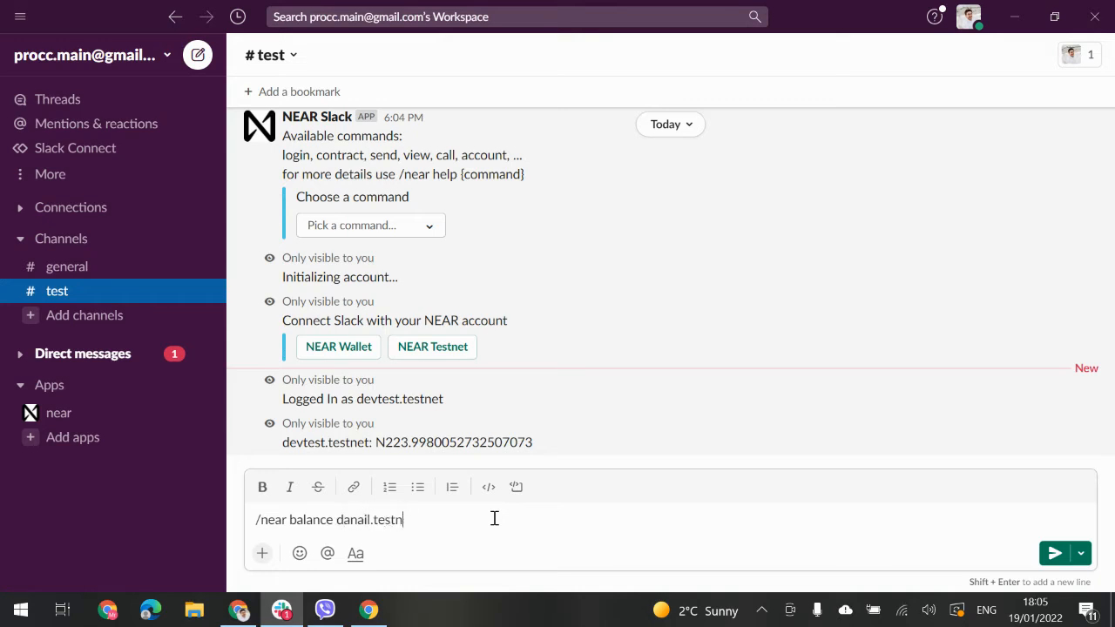
{"action": "type", "text": "et"}
{"action": "key", "text": "Return"}
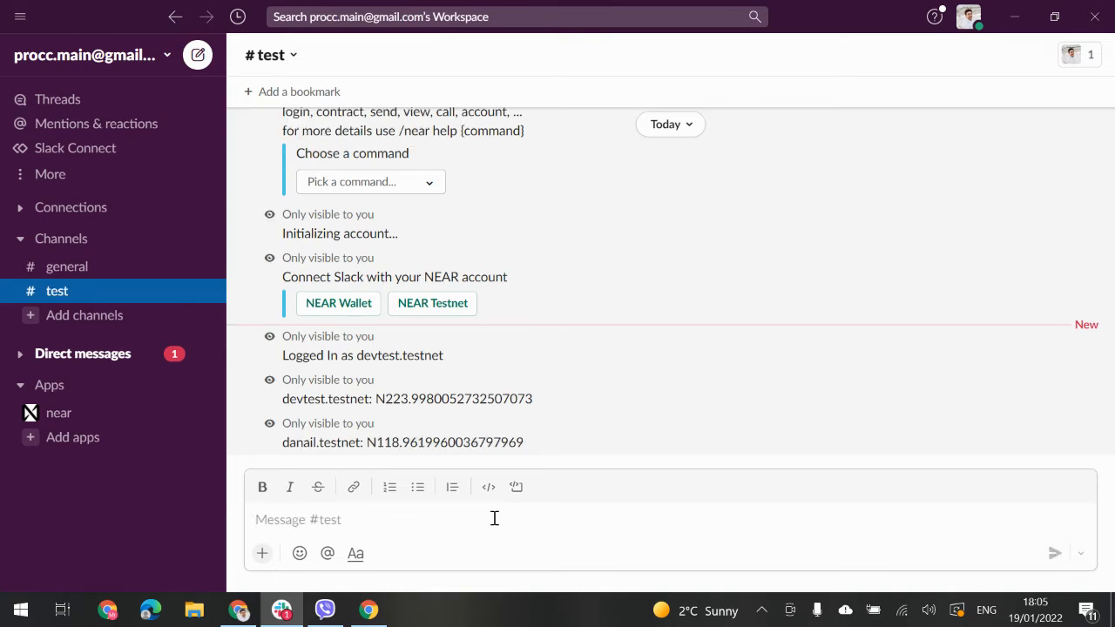
Step: Send /near transactions to list the account's first five transactions
{"action": "type", "text": "/"}
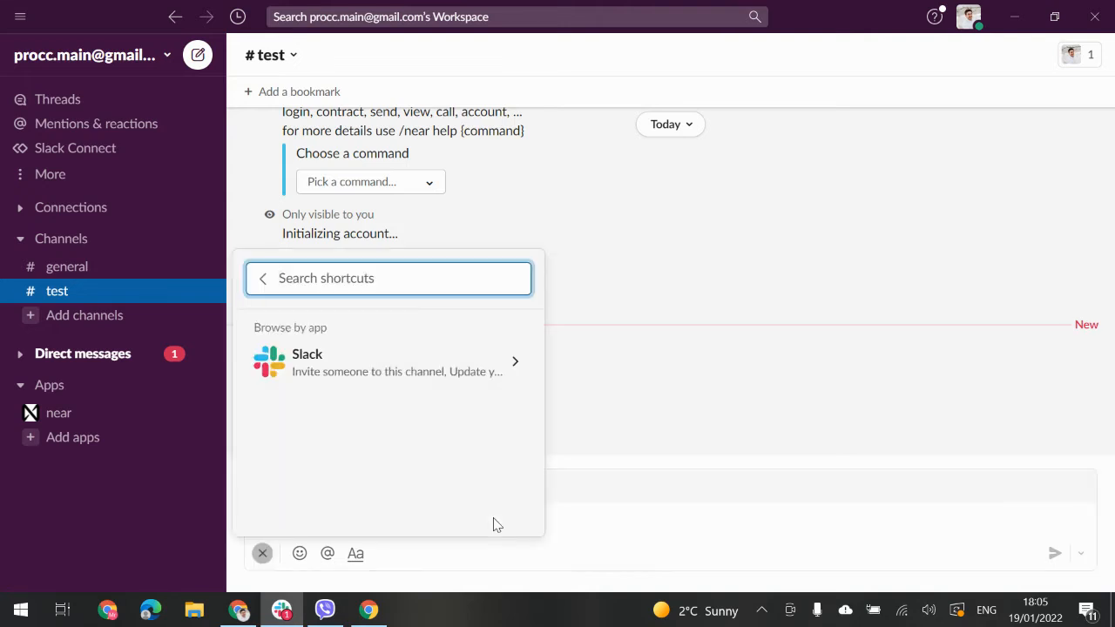
{"action": "type", "text": "near account"}
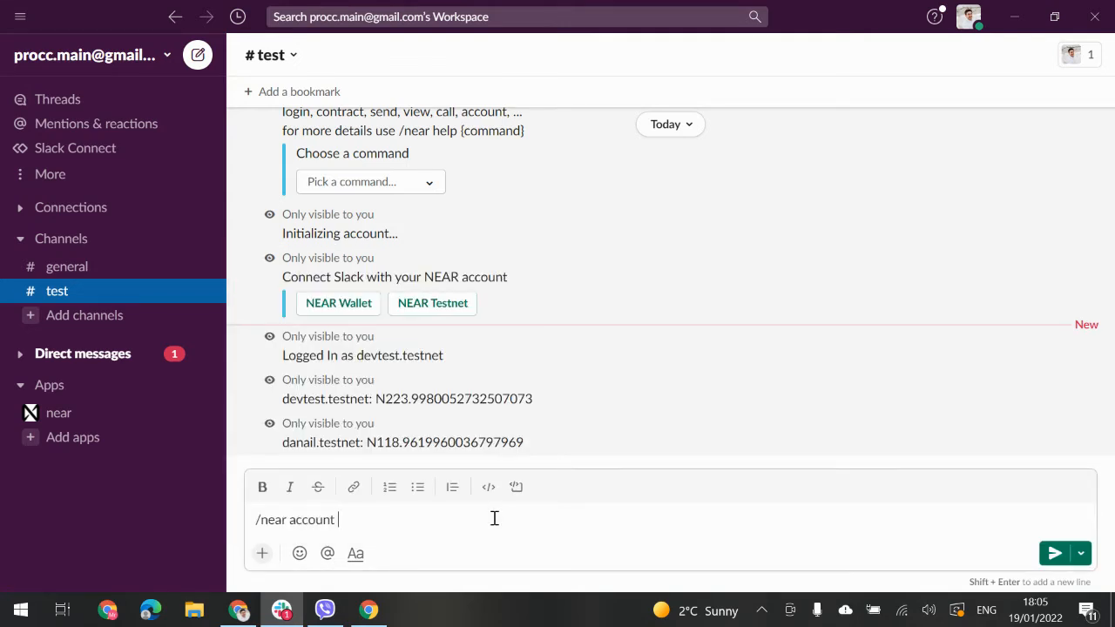
{"action": "key", "text": "BackSpace"}
{"action": "key", "text": "BackSpace"}
{"action": "key", "text": "BackSpace"}
{"action": "key", "text": "BackSpace"}
{"action": "key", "text": "BackSpace"}
{"action": "key", "text": "BackSpace"}
{"action": "key", "text": "BackSpace"}
{"action": "type", "text": "transactions"}
{"action": "key", "text": "Return"}
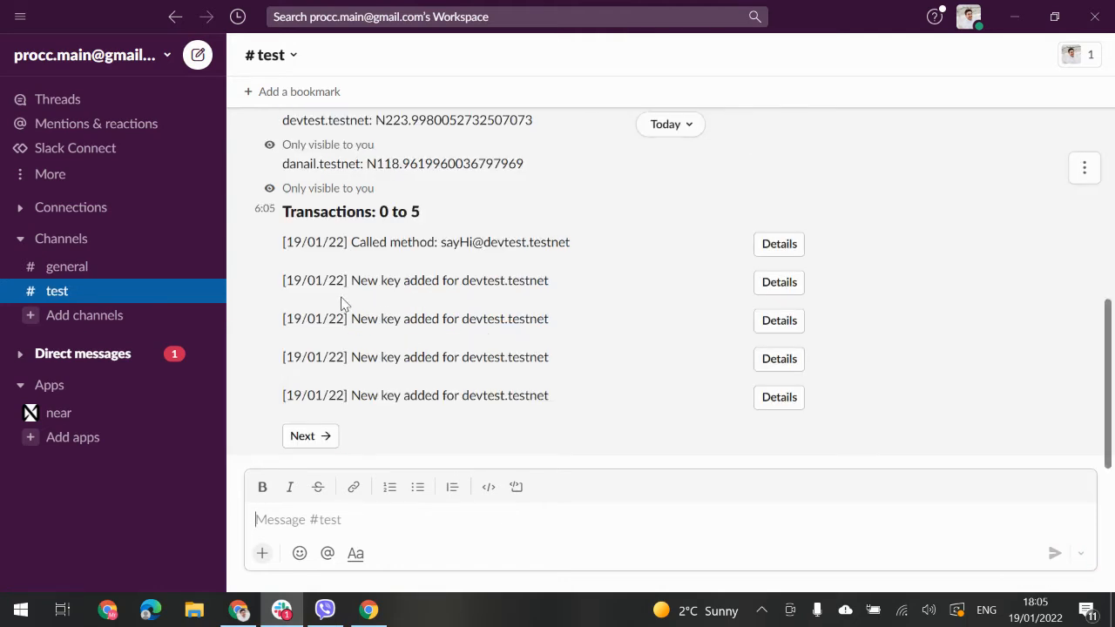
Step: Send /near contract to bring up the contract-method picker
{"action": "type", "text": "/"}
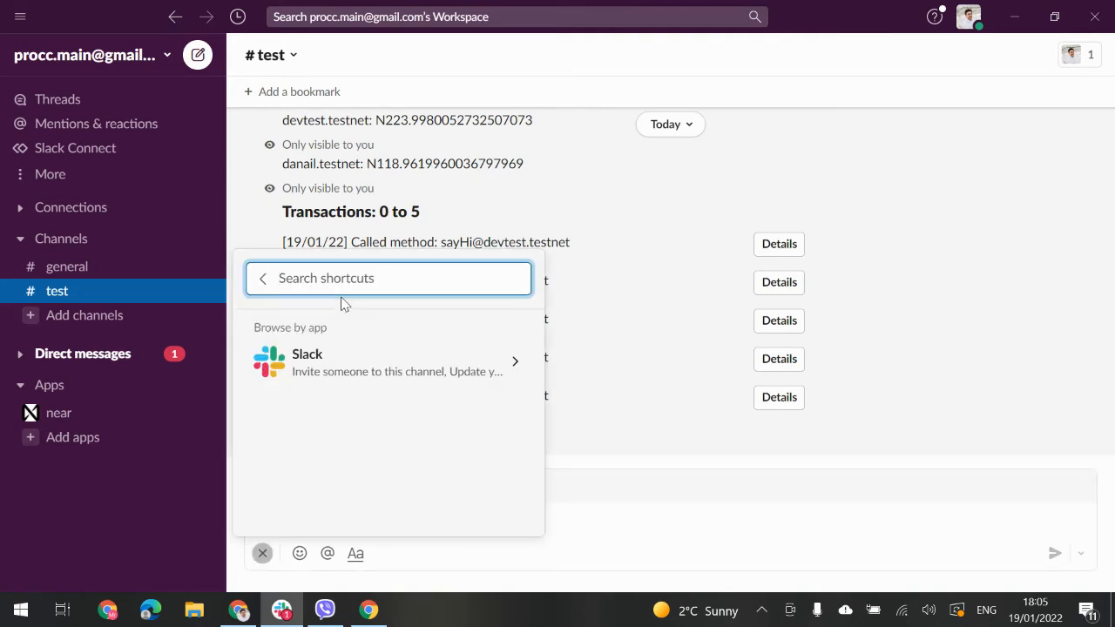
{"action": "type", "text": "near"}
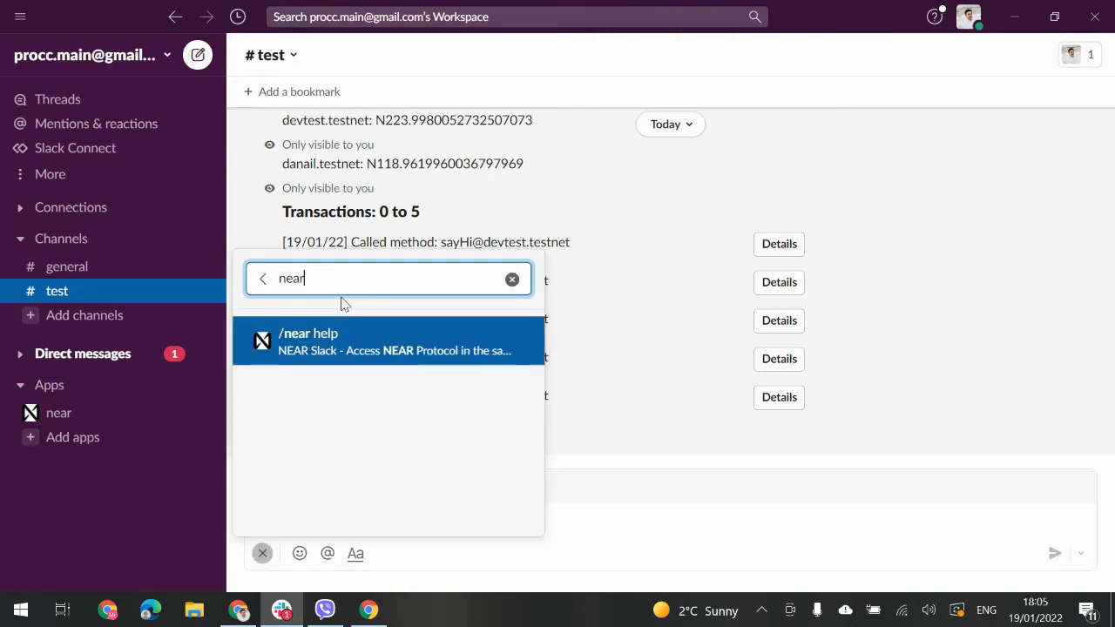
{"action": "key", "text": "Return"}
{"action": "type", "text": "contract"}
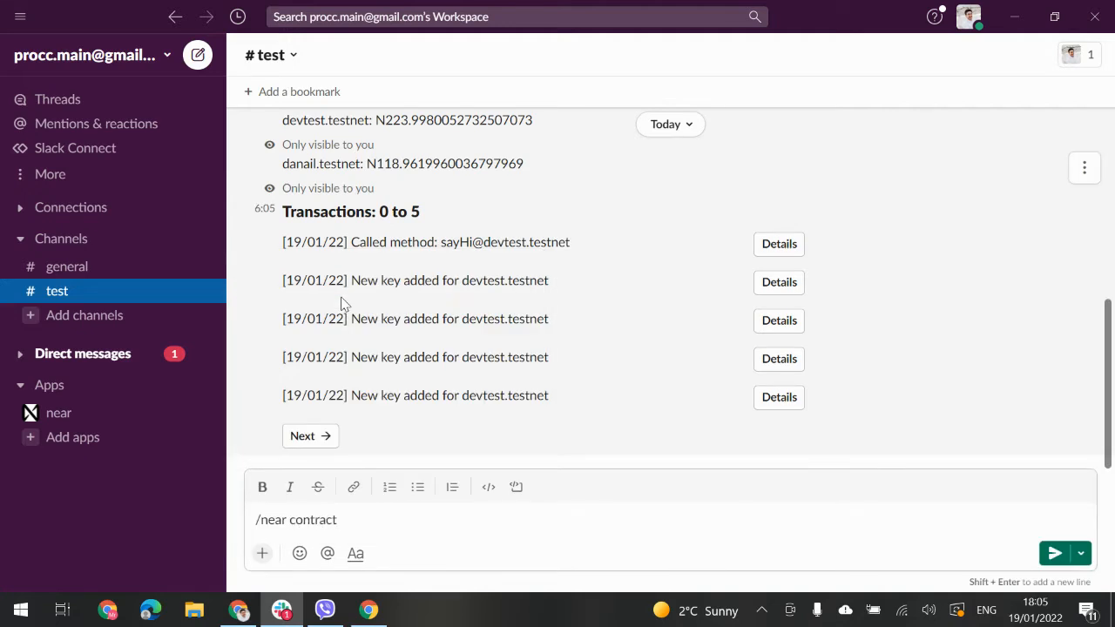
{"action": "key", "text": "Return"}
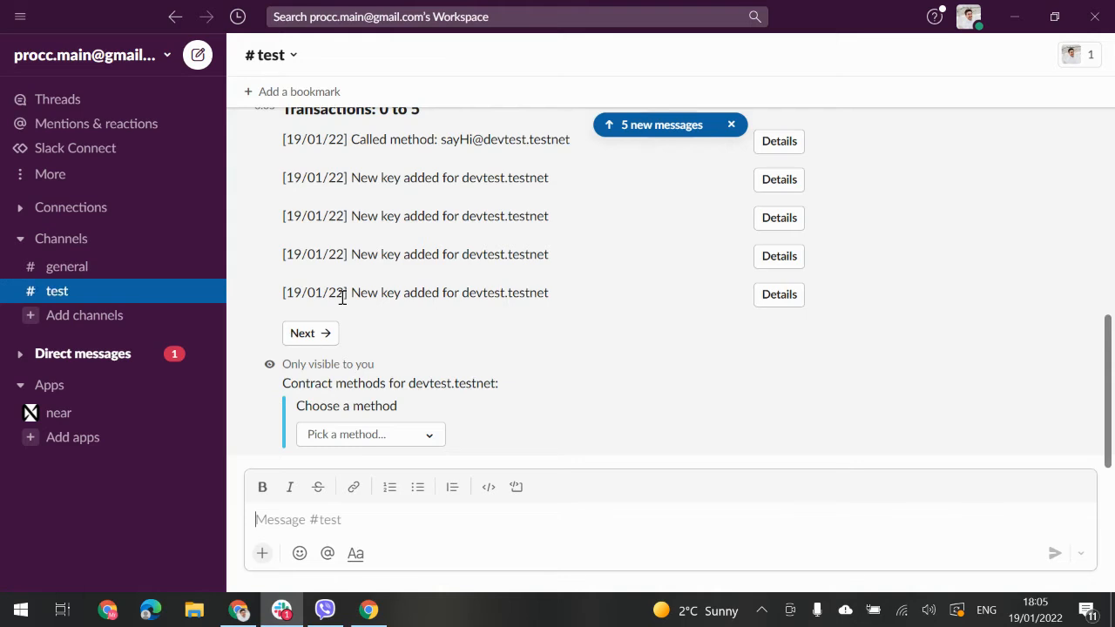
Step: Pick sayHi from the contract methods and run it with no arguments or deposit
{"action": "left_click", "coordinate": [356, 438]}
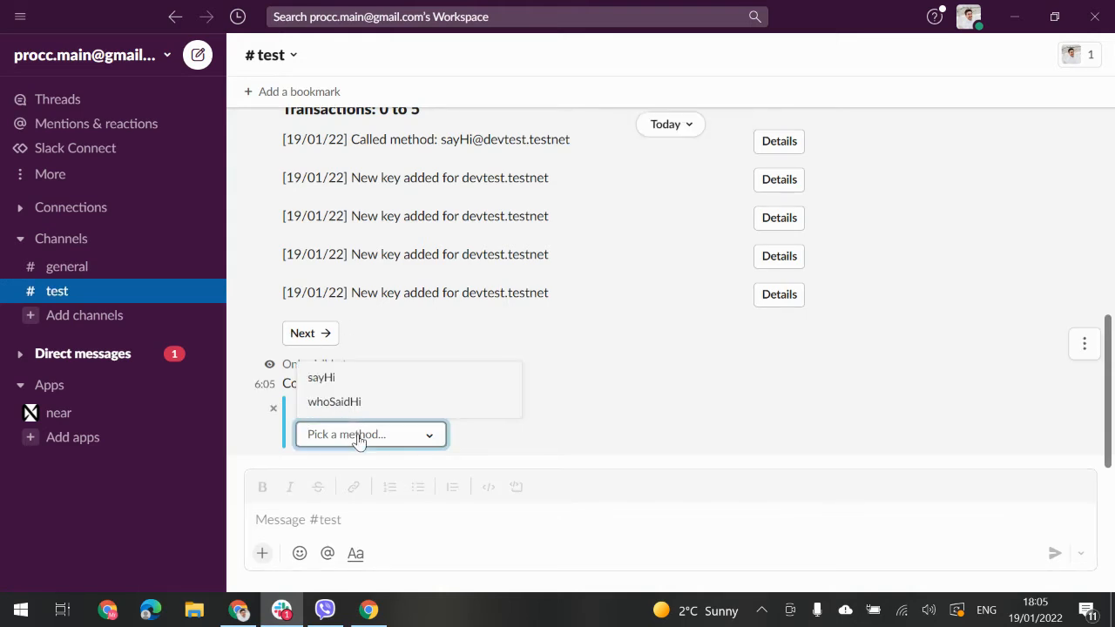
{"action": "left_click", "coordinate": [340, 380]}
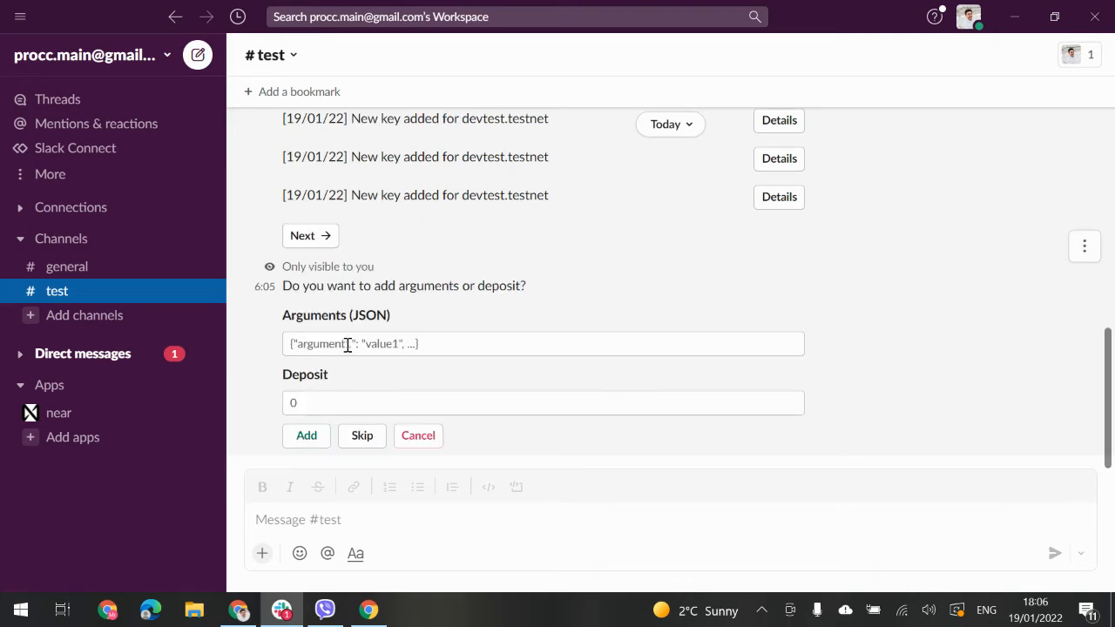
{"action": "left_click", "coordinate": [332, 352]}
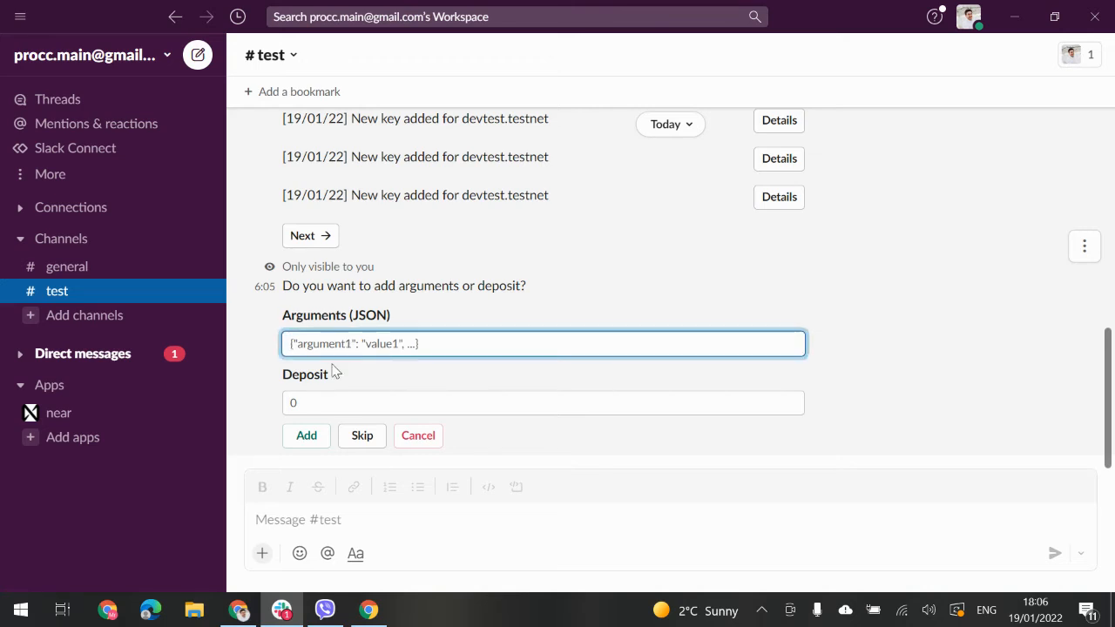
{"action": "left_click", "coordinate": [334, 398]}
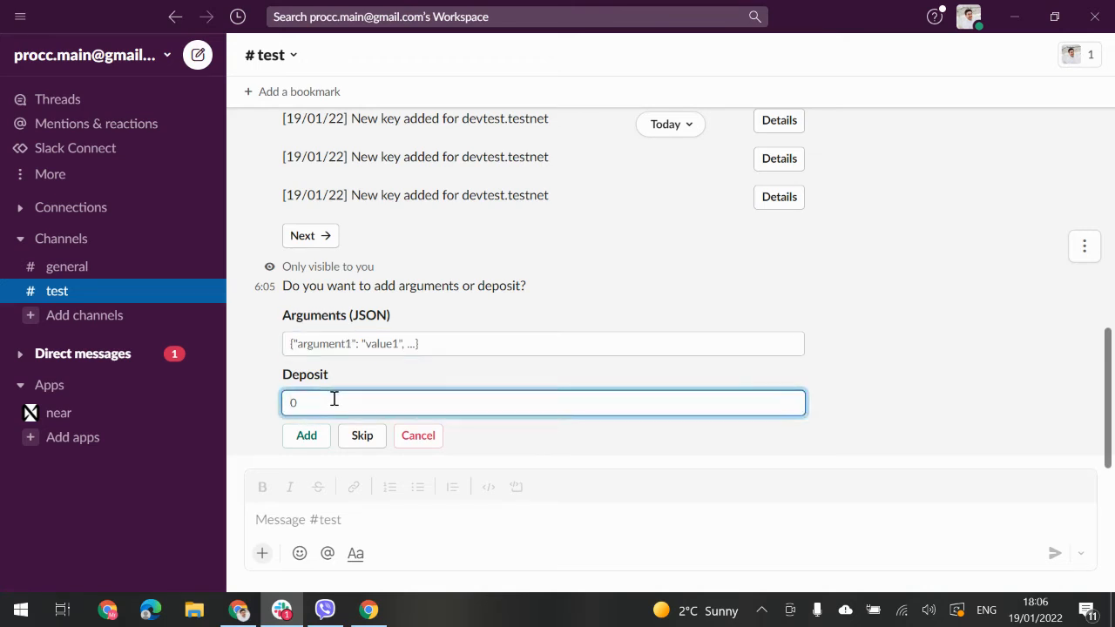
{"action": "left_click", "coordinate": [359, 439]}
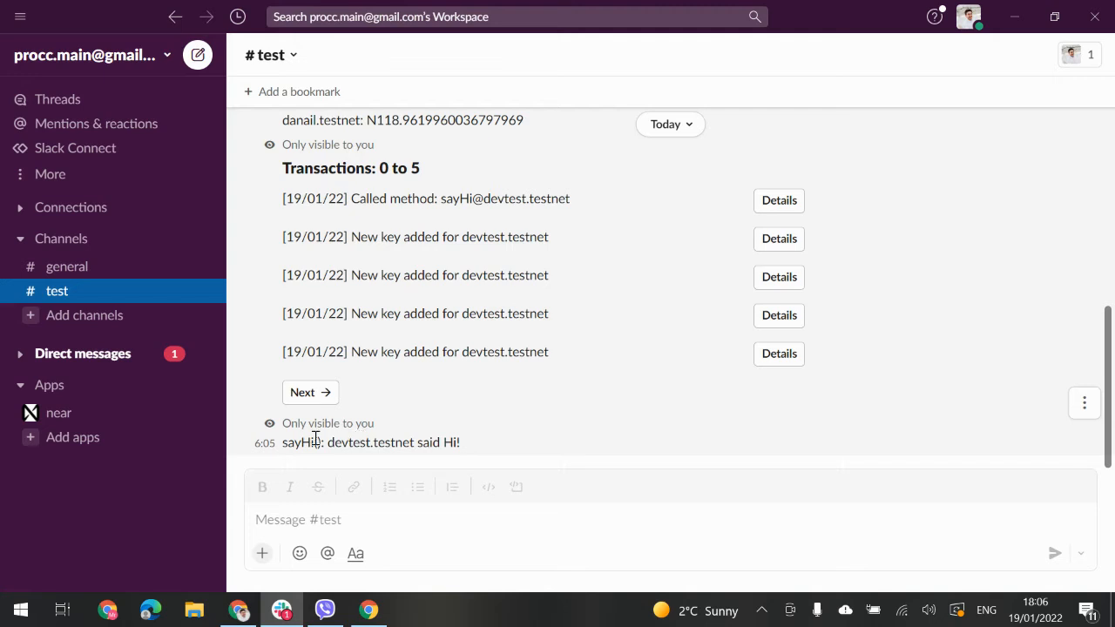
Step: Send /near view on the contract account with method whoSaidHi, correcting its capitalisation
{"action": "left_click", "coordinate": [340, 520]}
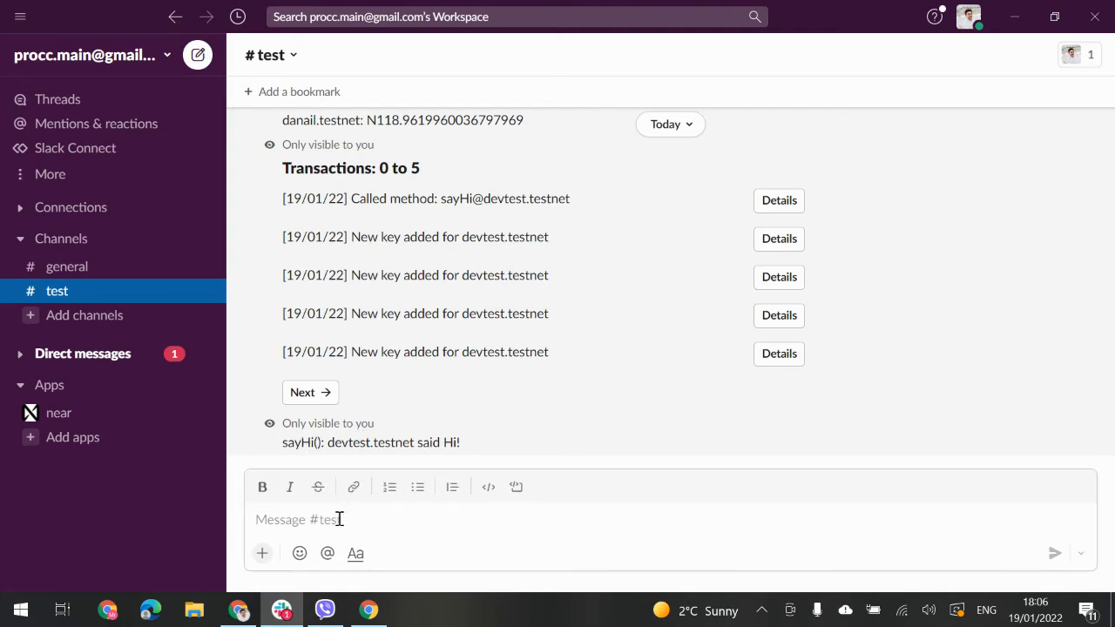
{"action": "type", "text": "/near view"}
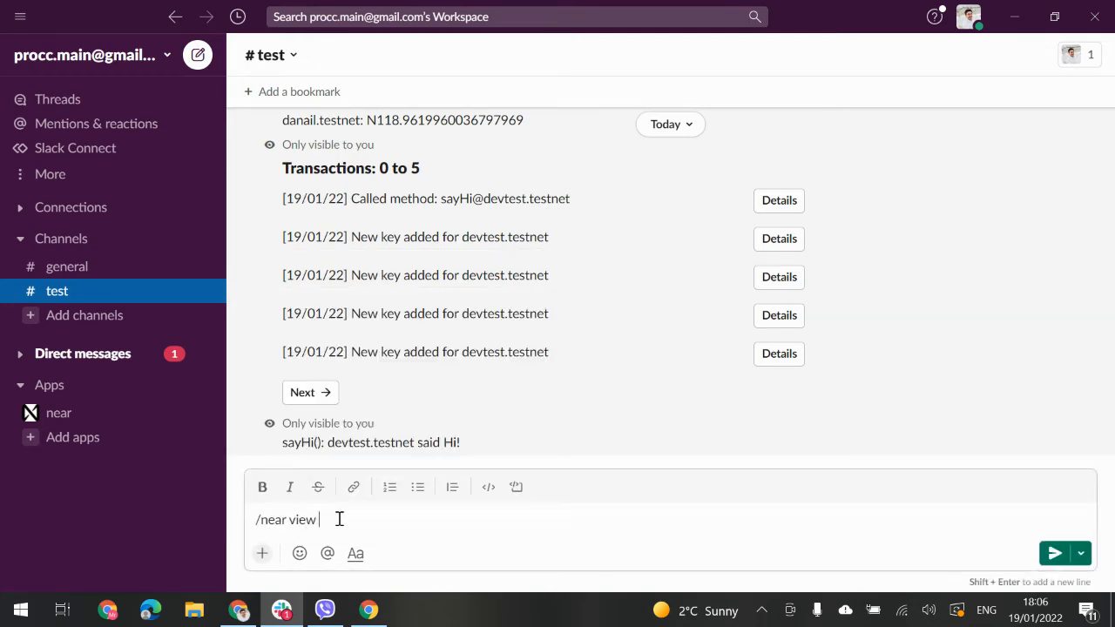
{"action": "type", "text": " devtest.testnet whoSaid"}
{"action": "key", "text": "BackSpace"}
{"action": "type", "text": "HI"}
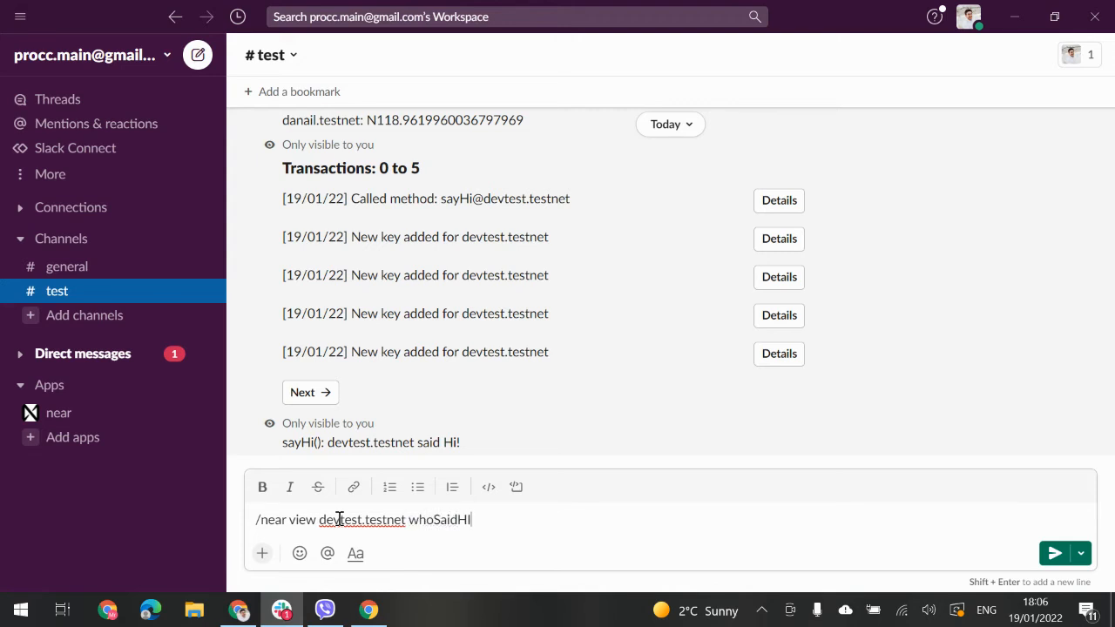
{"action": "key", "text": "BackSpace"}
{"action": "type", "text": "i"}
{"action": "key", "text": "Return"}
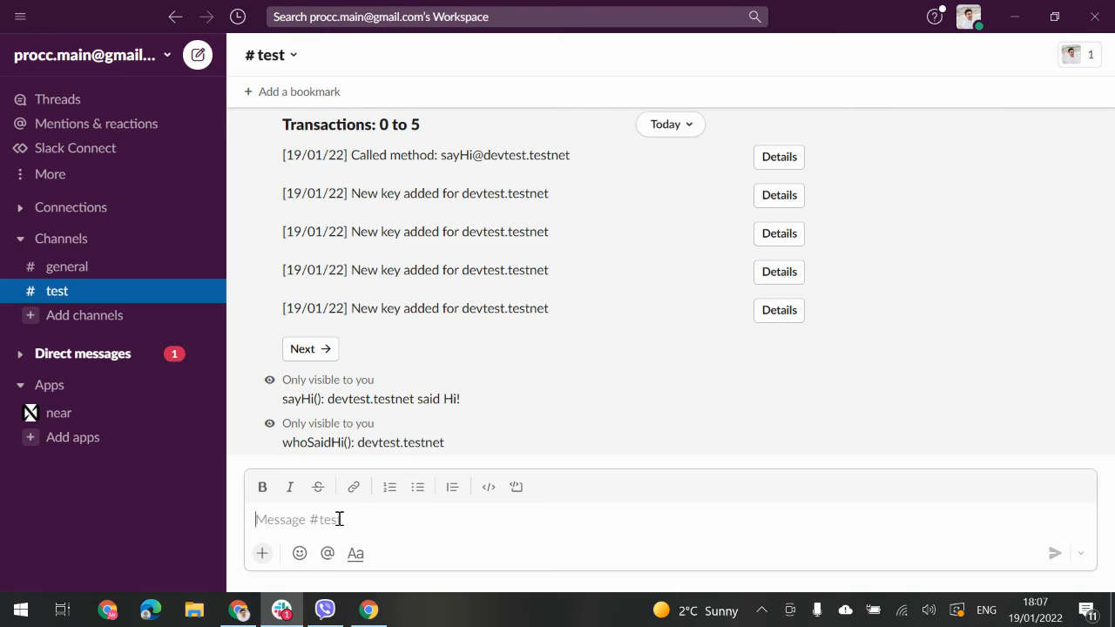
Step: Send /near send to the recipient testnet account with amount 3 NEAR, corrected from 2
{"action": "type", "text": "/"}
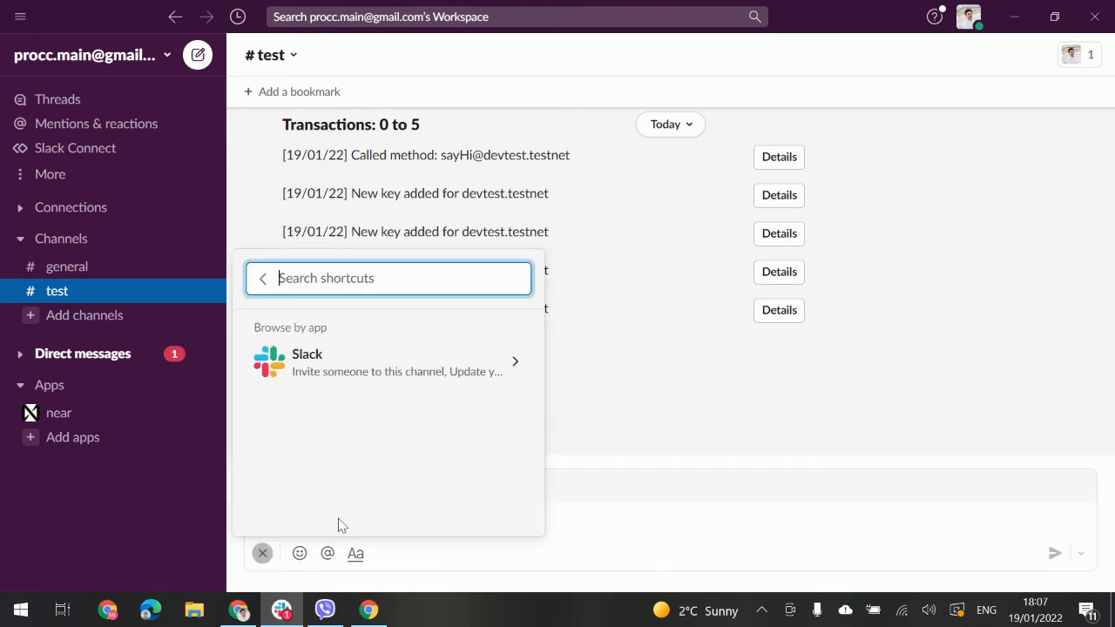
{"action": "type", "text": "near send "}
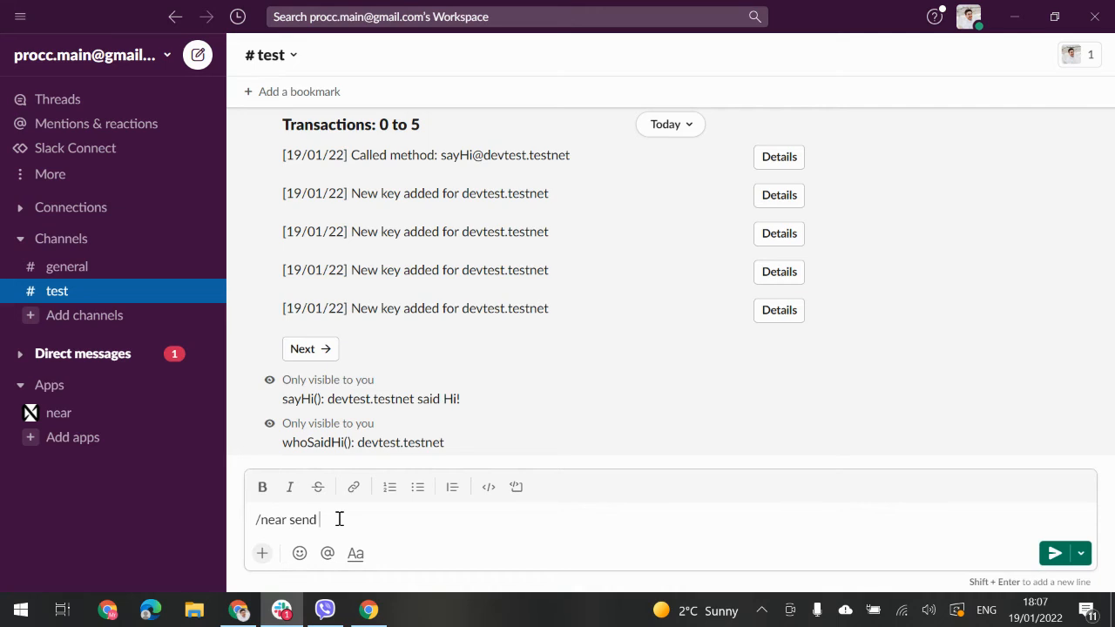
{"action": "type", "text": "danail.testnet 2"}
{"action": "key", "text": "BackSpace"}
{"action": "type", "text": "3"}
{"action": "key", "text": "Return"}
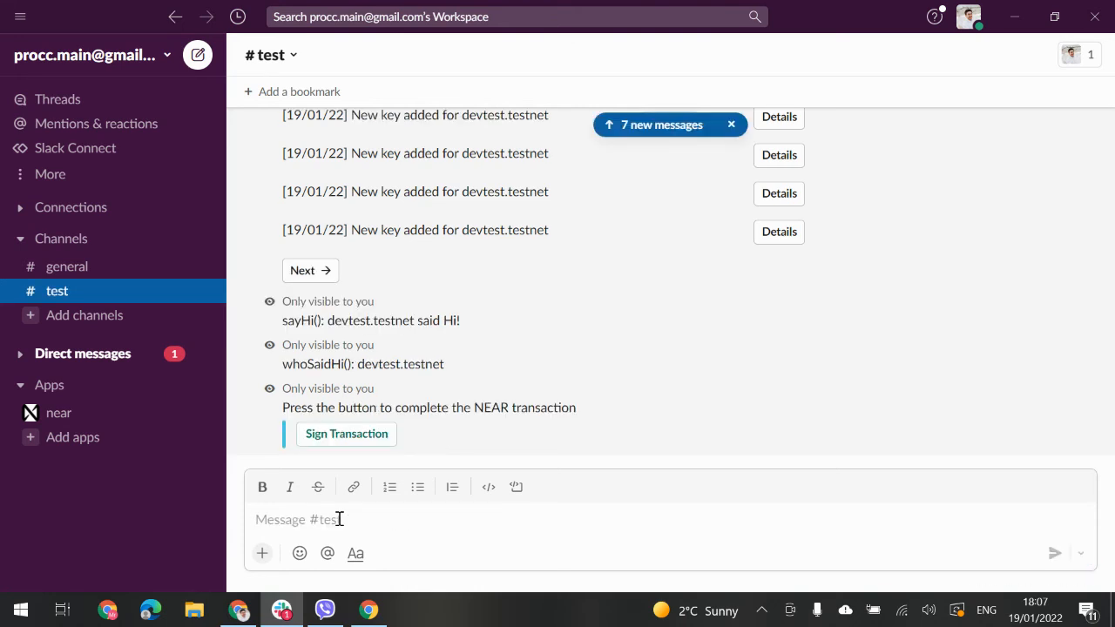
Step: Sign the 3 NEAR transfer and approve it on the NEAR Wallet page
{"action": "left_click", "coordinate": [345, 435]}
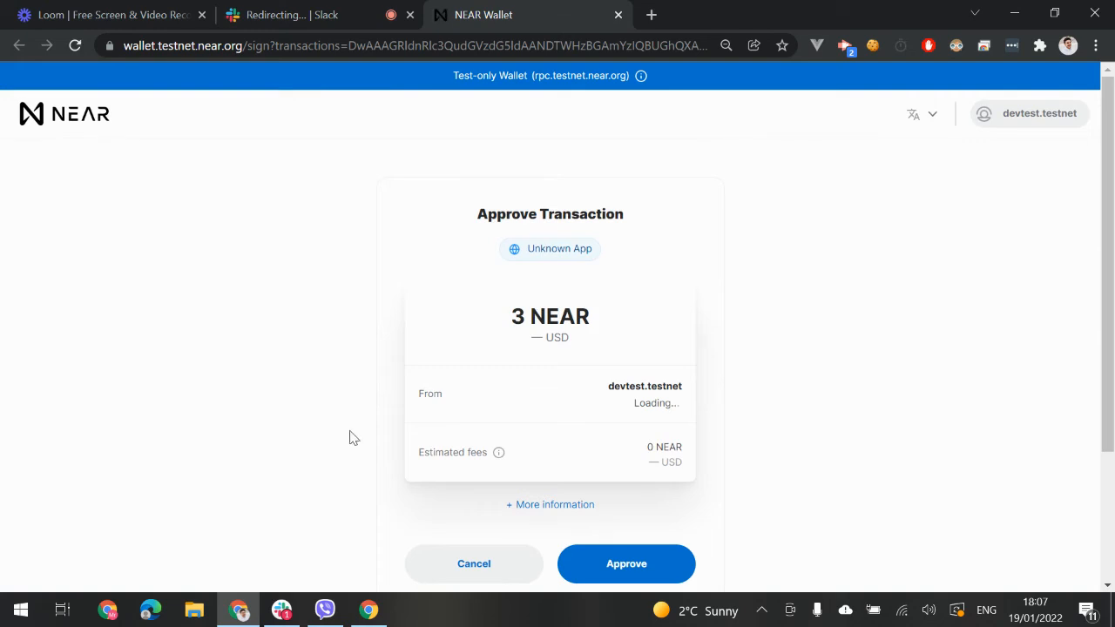
{"action": "left_click", "coordinate": [601, 565]}
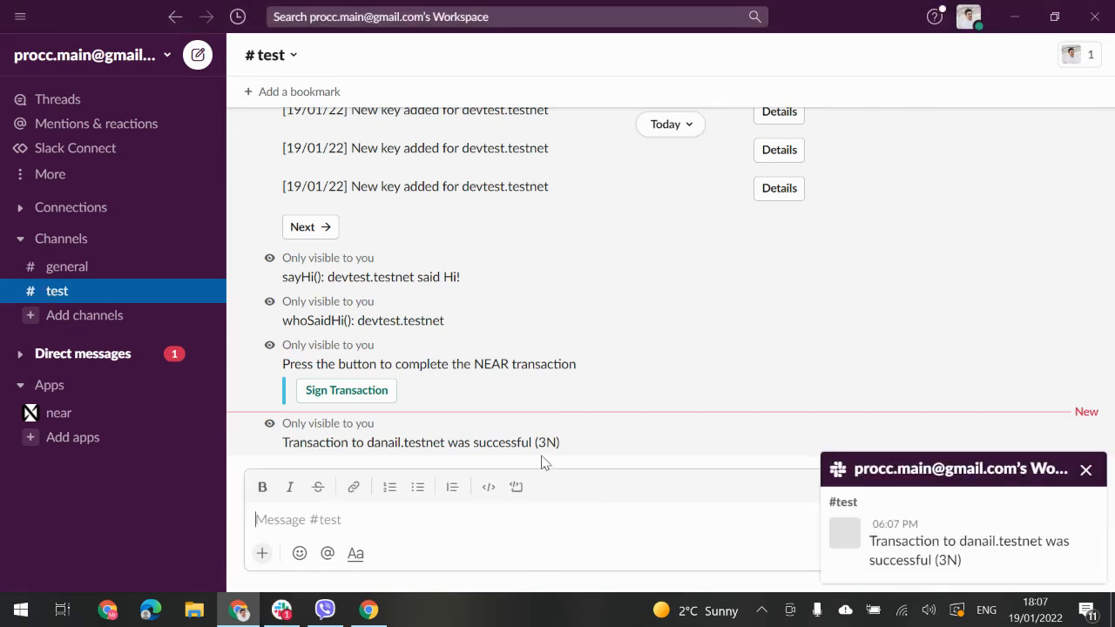
Step: Resend /near transactions after a misspelled first try, listing transactions 0–5 topped by the 3N transfer
{"action": "left_click", "coordinate": [521, 517]}
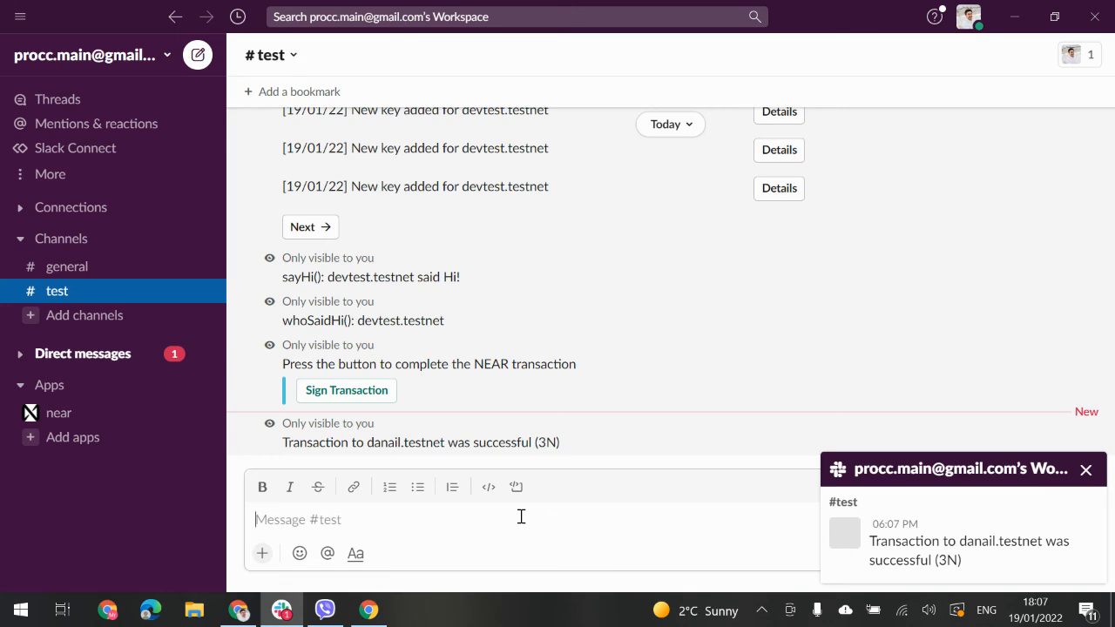
{"action": "type", "text": "/"}
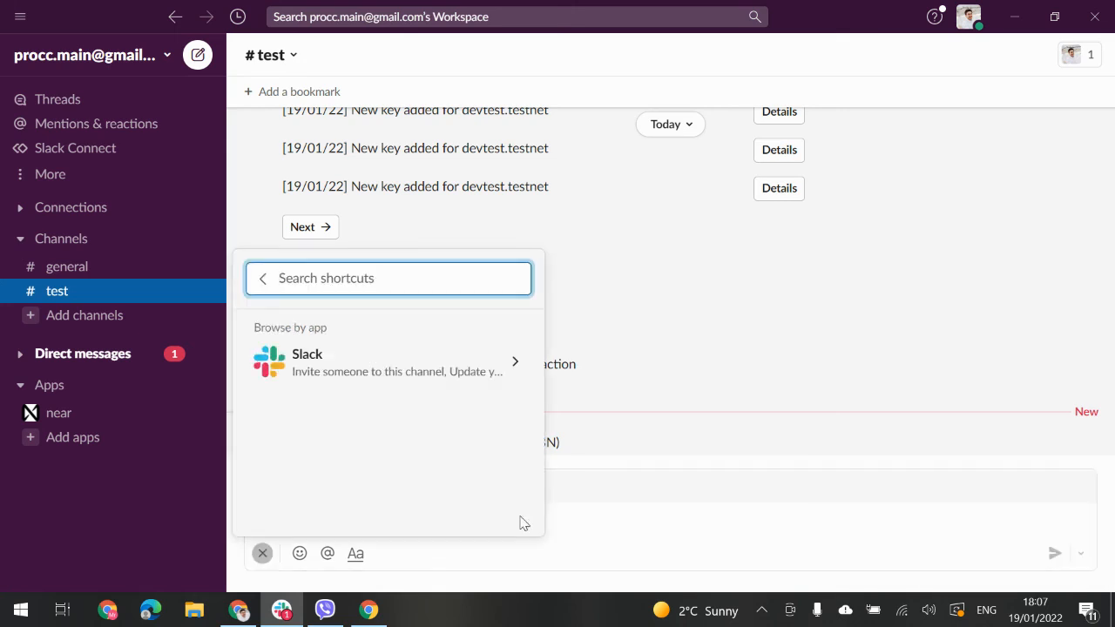
{"action": "type", "text": "near"}
{"action": "key", "text": "Return"}
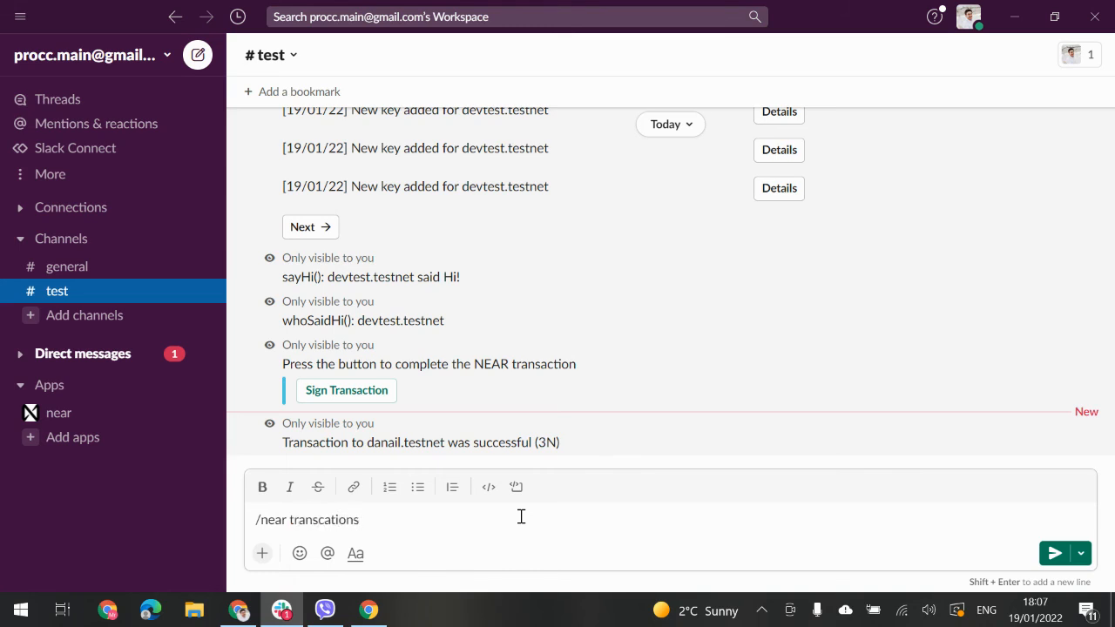
{"action": "key", "text": "Return"}
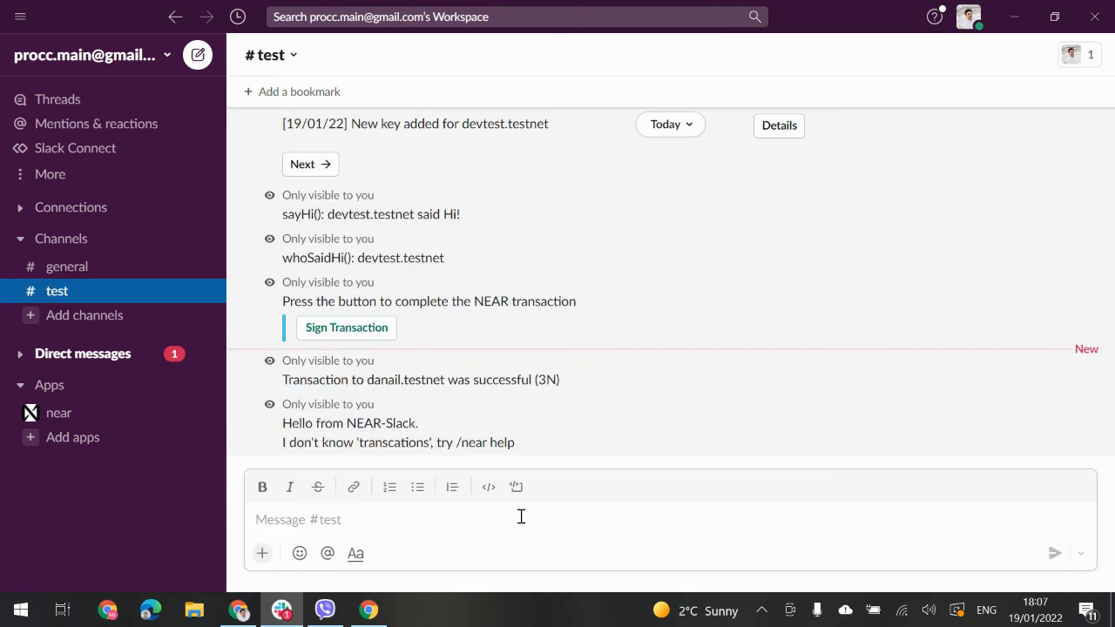
{"action": "type", "text": "/near"}
{"action": "key", "text": "Return"}
{"action": "type", "text": "transactions"}
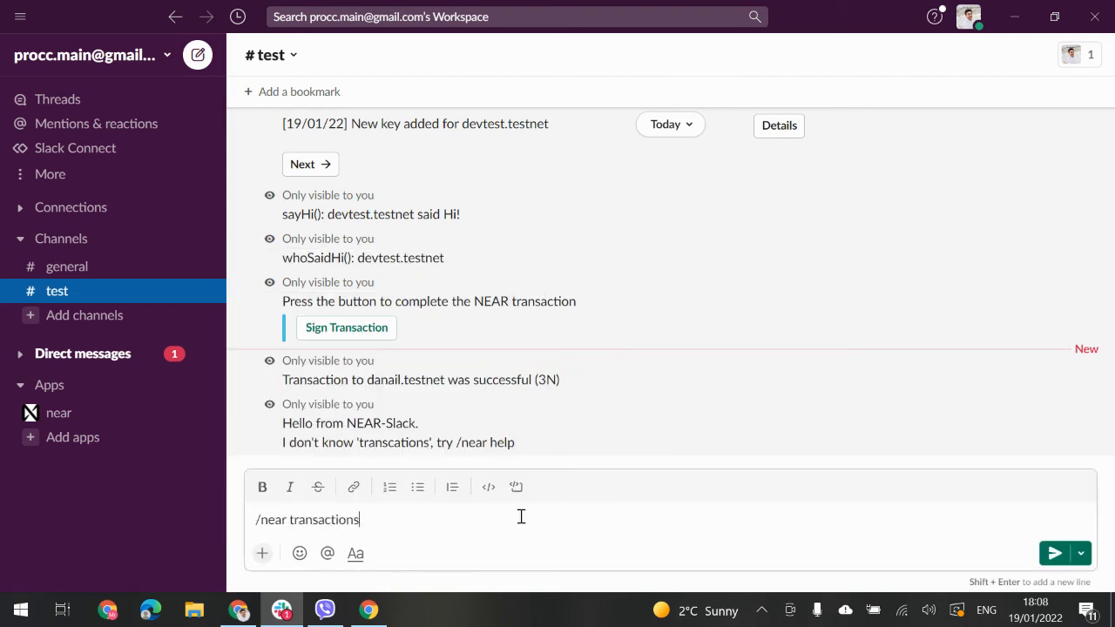
{"action": "key", "text": "Return"}
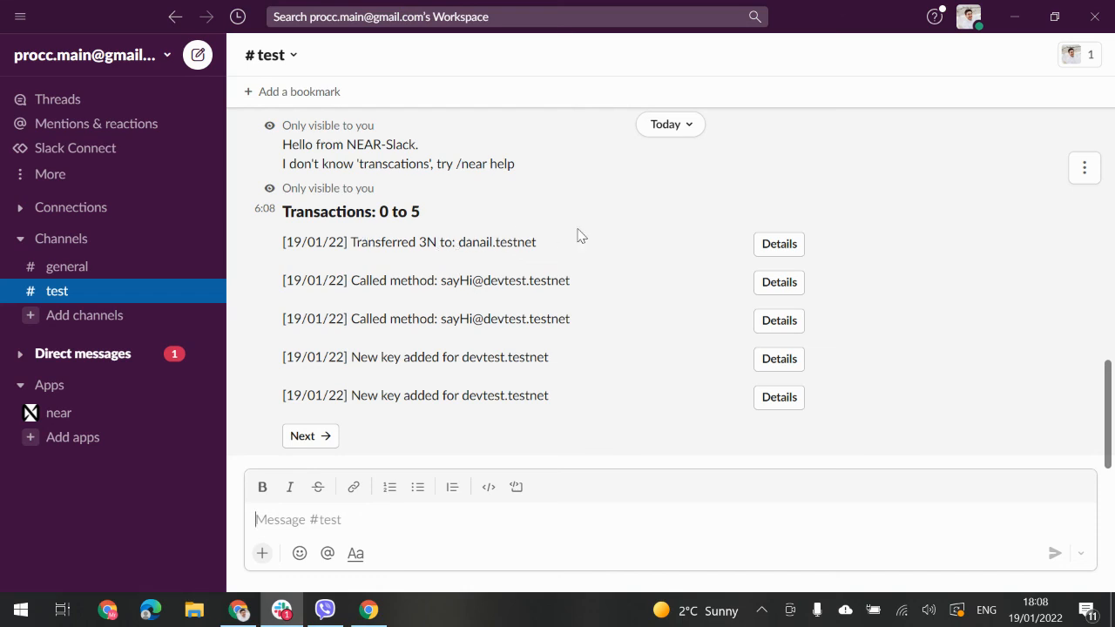
Step: Open the Transferred 3N entry in NEAR Explorer and review its succeeded status, fee, gas and receipts
{"action": "left_click", "coordinate": [778, 243]}
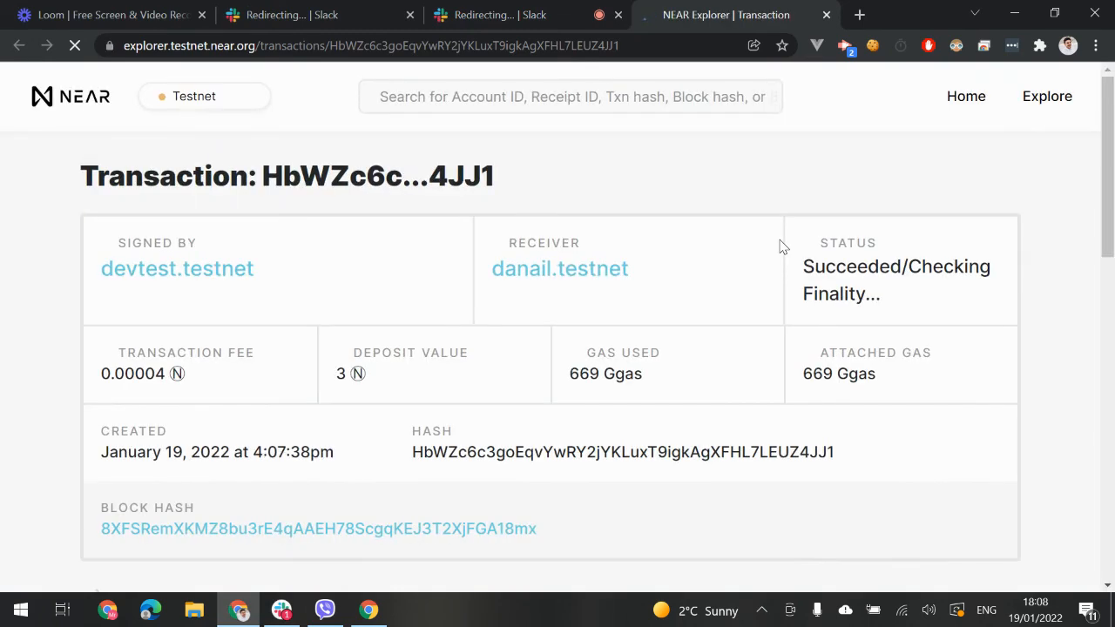
{"action": "scroll", "coordinate": [780, 247], "scroll_direction": "down", "scroll_amount": 3}
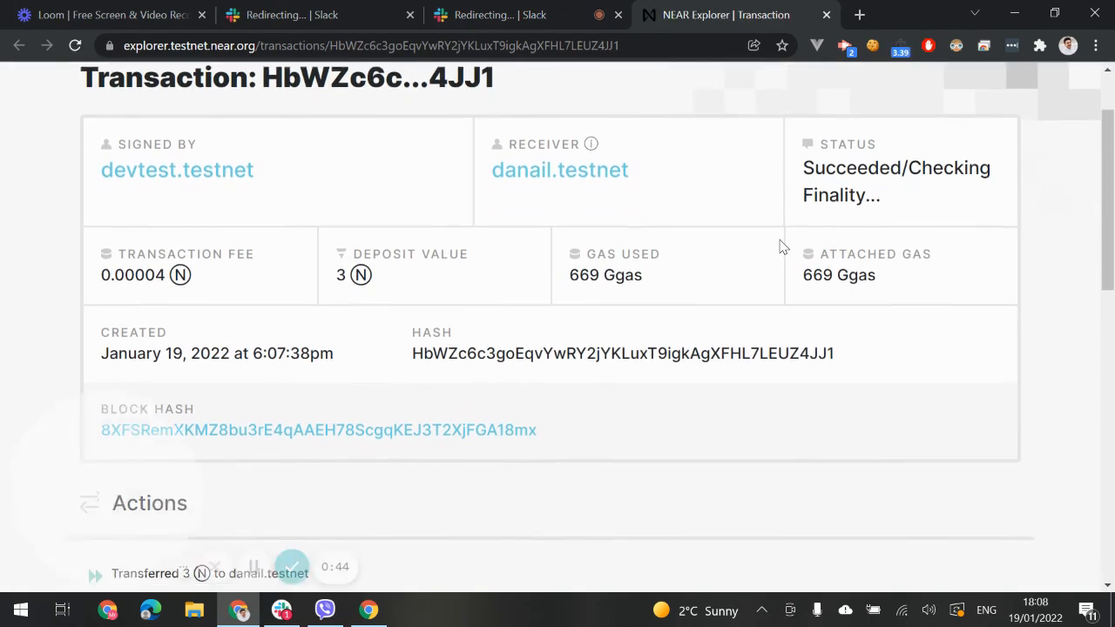
{"action": "scroll", "coordinate": [780, 247], "scroll_direction": "down", "scroll_amount": 7}
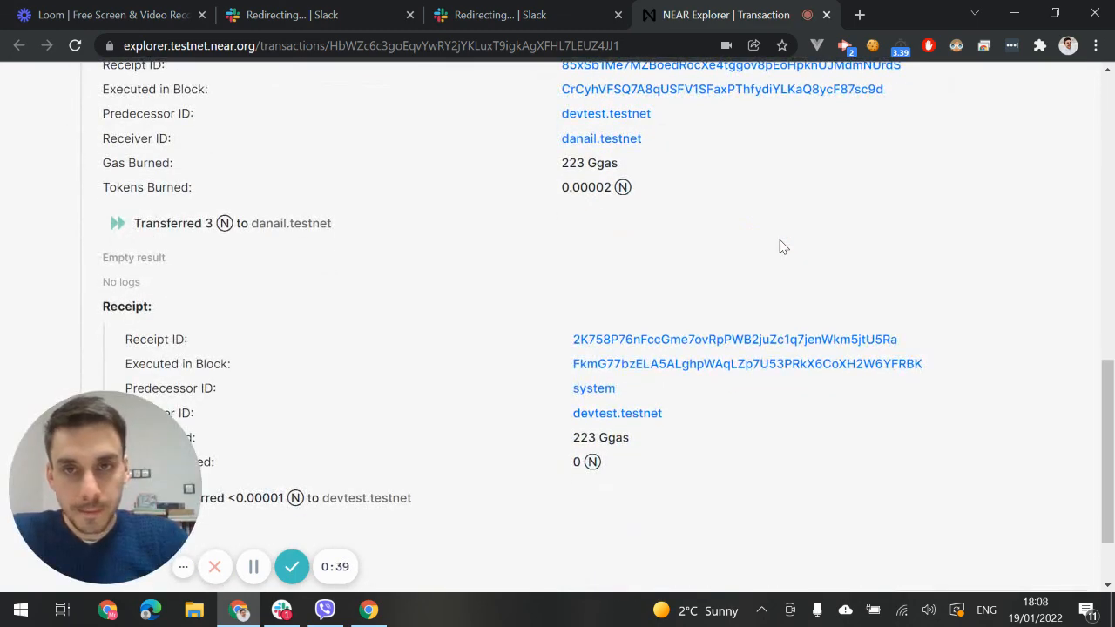
{"action": "key", "text": "alt+Tab"}
{"action": "key", "text": "alt+Tab"}
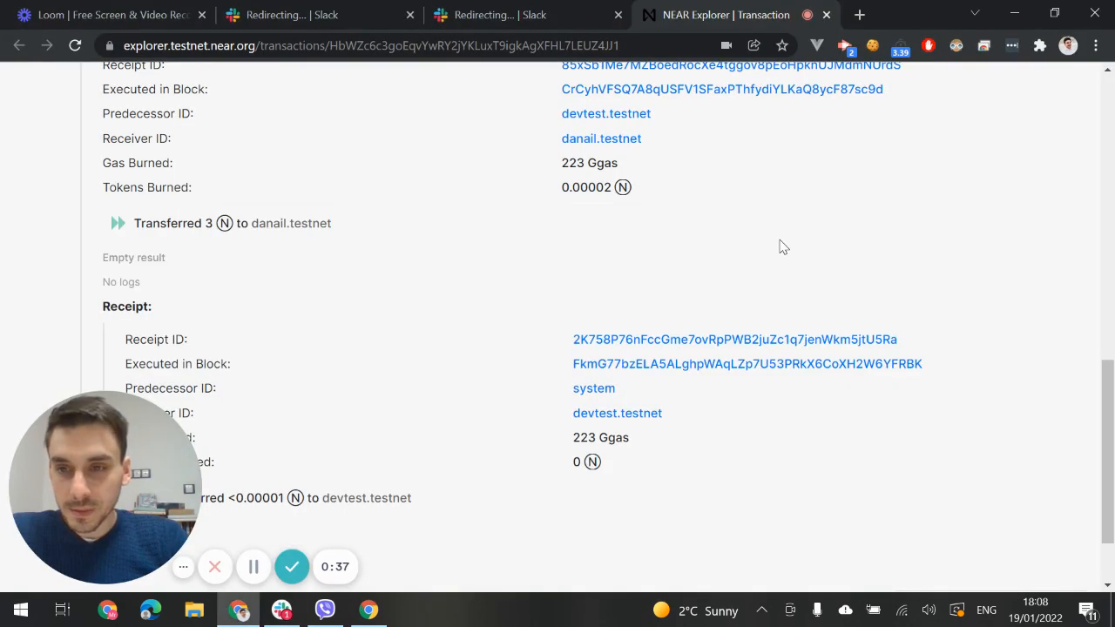